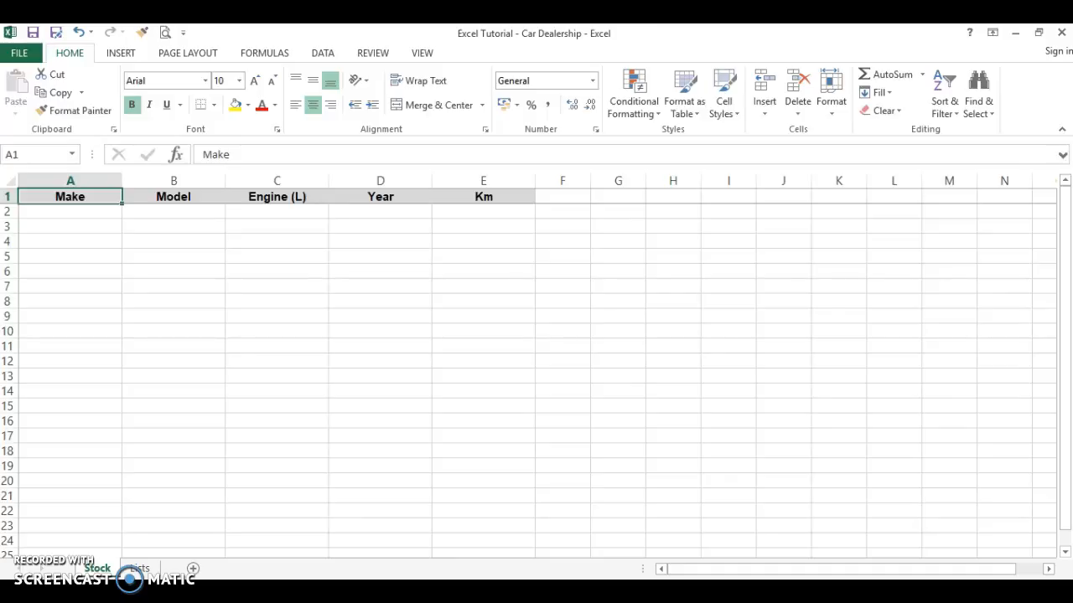
key("Right")
key("Right")
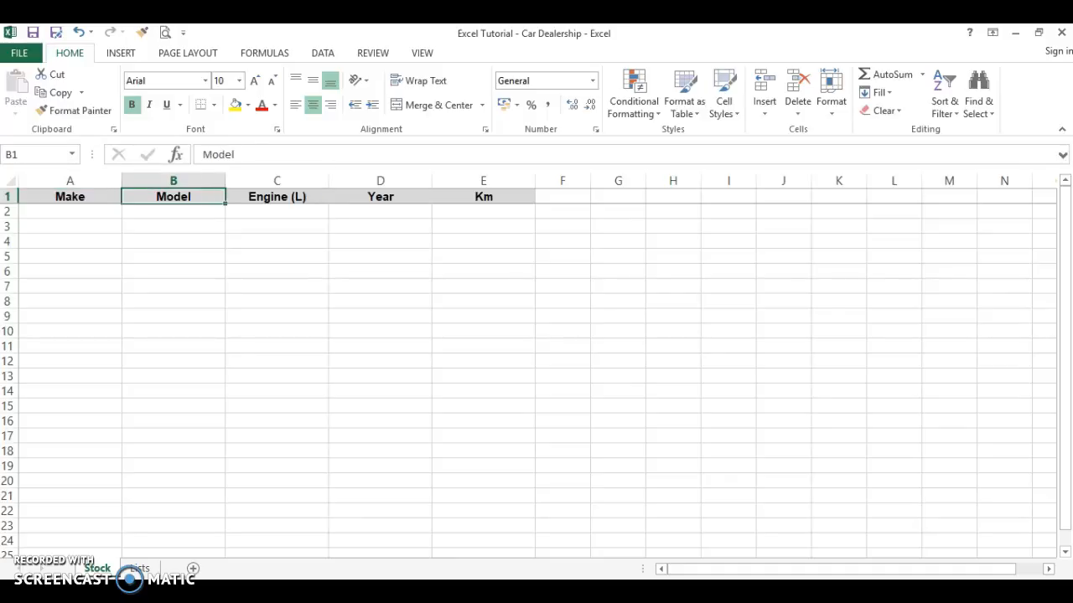
key("Right")
key("Right")
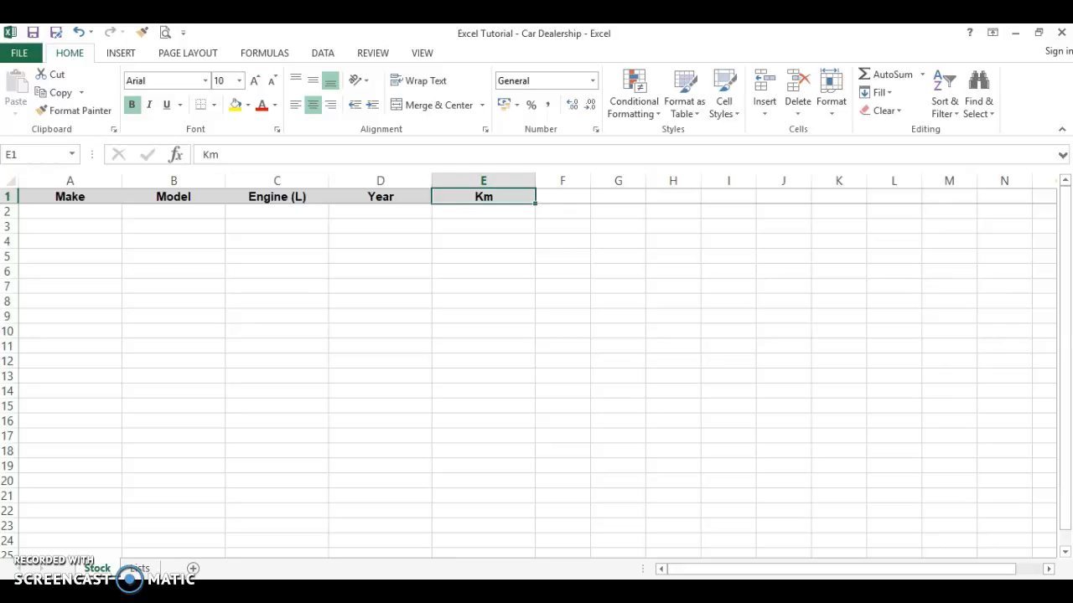
key("Home")
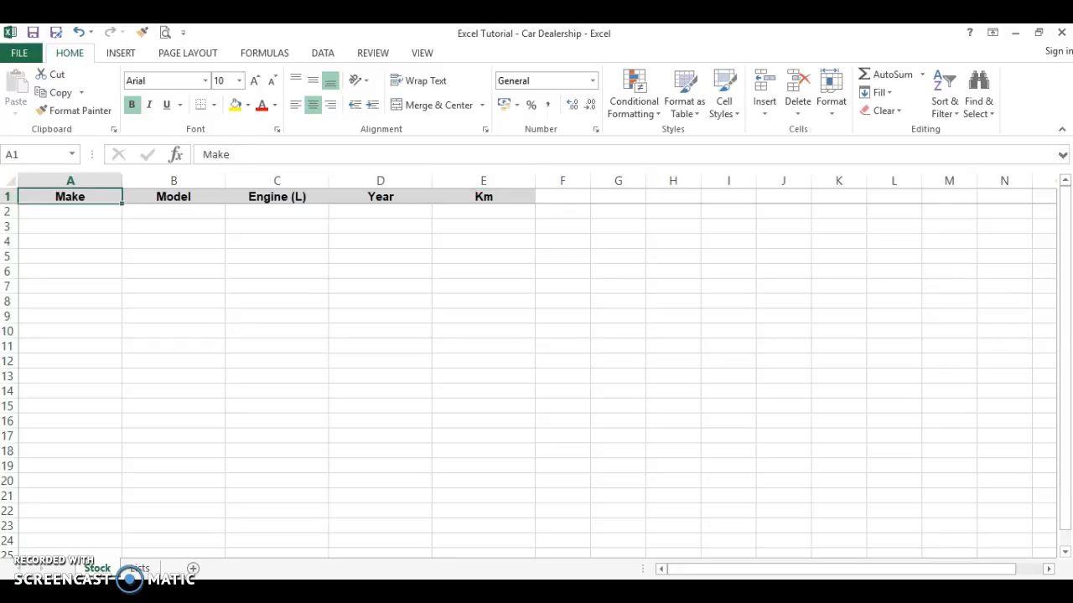
Step: Enter Toyyota as a sample make in cell A2 and clear the cell again
key("Down")
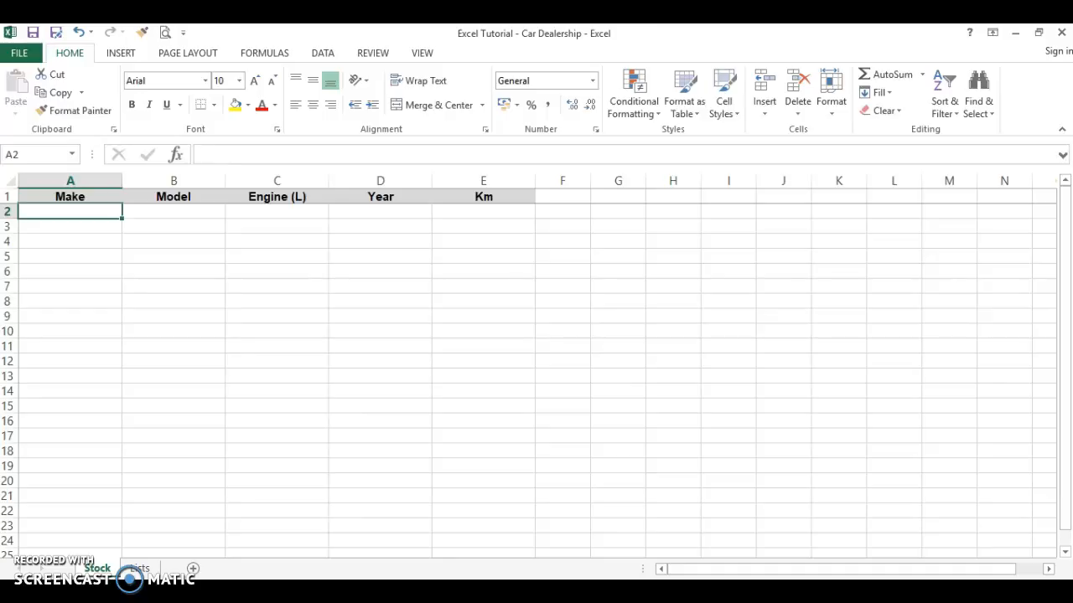
type("Toyyota")
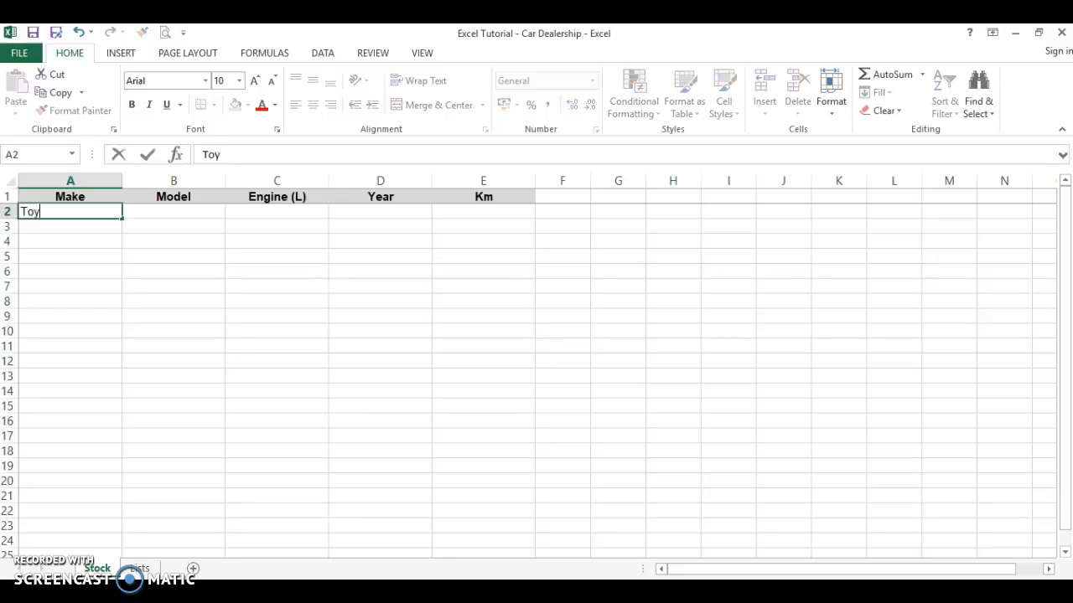
key("Return")
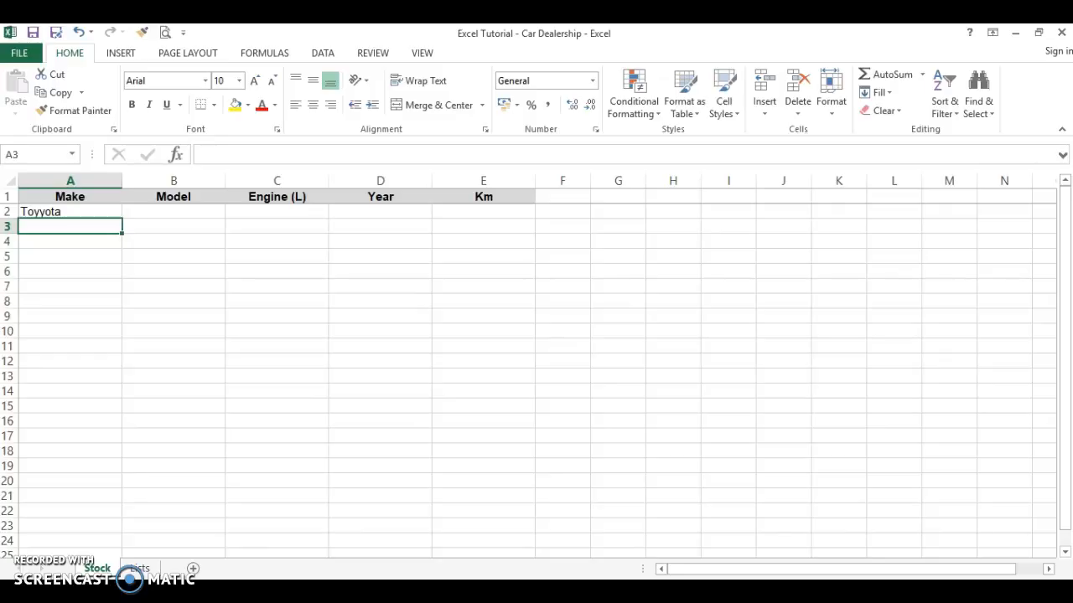
left_click(70, 212)
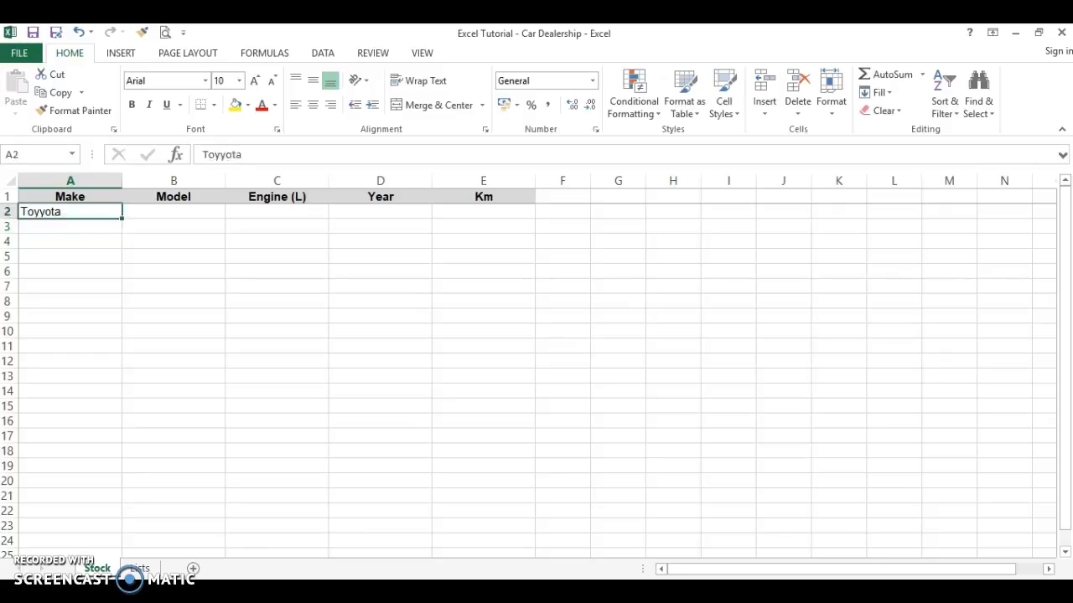
key("BackSpace")
key("Return")
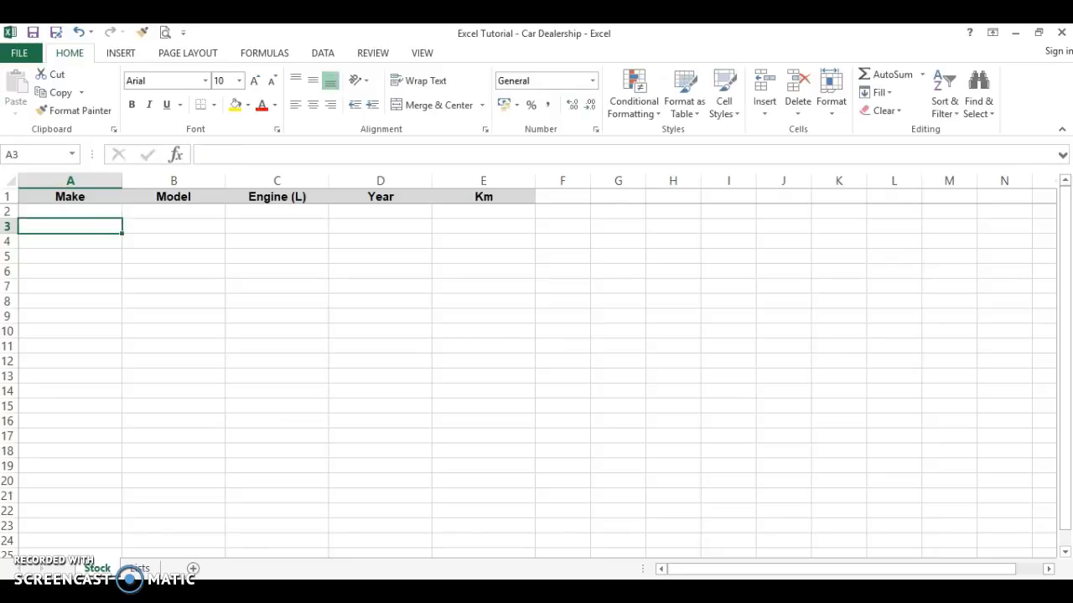
Step: On the Lists sheet, enter the heading Make in A1 and the makes Toyota, Ford and Opel in A2 to A4
left_click(140, 569)
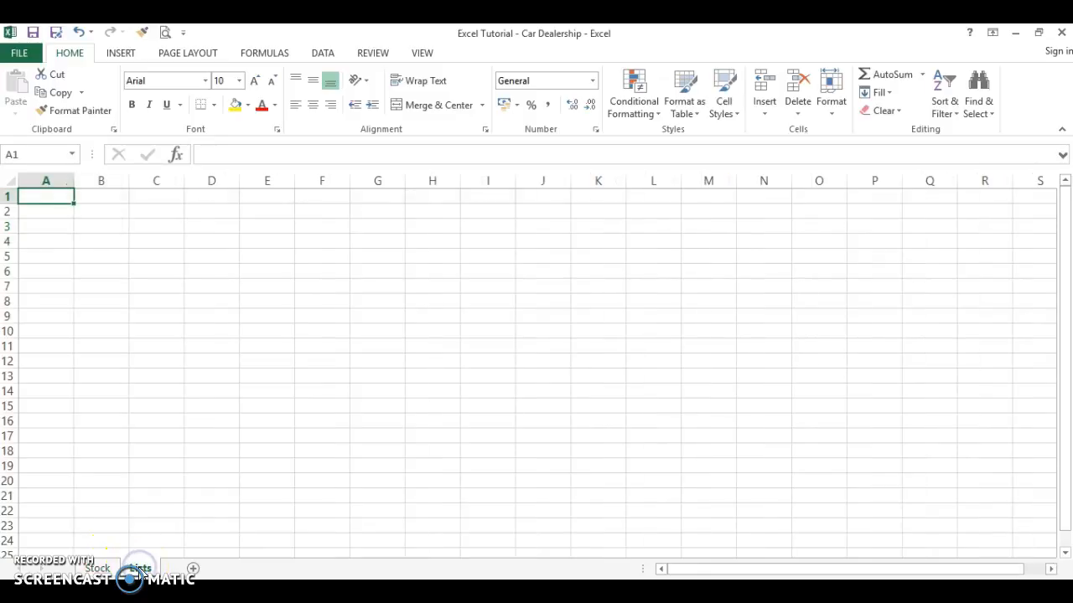
left_click(44, 196)
left_click(43, 196)
type("Make")
key("Return")
type("Toyota")
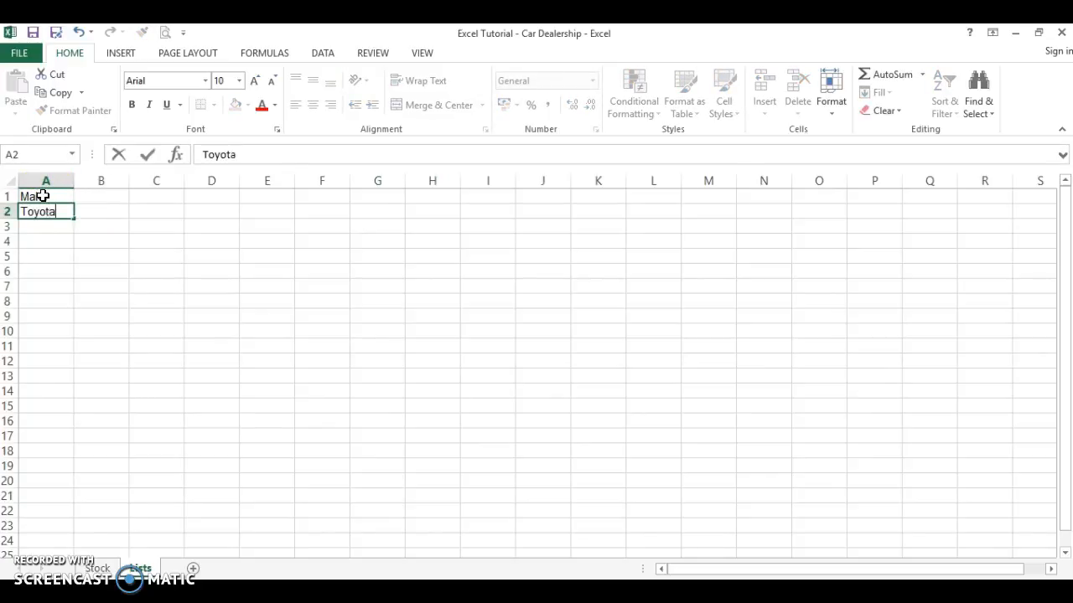
key("Return")
type("Ford")
key("Return")
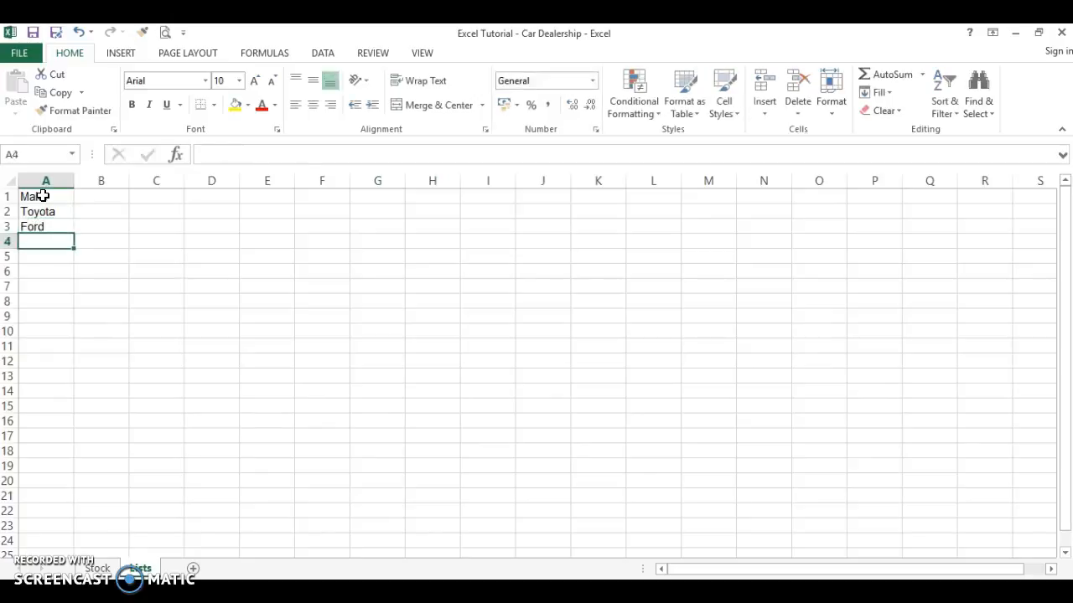
type("Opel")
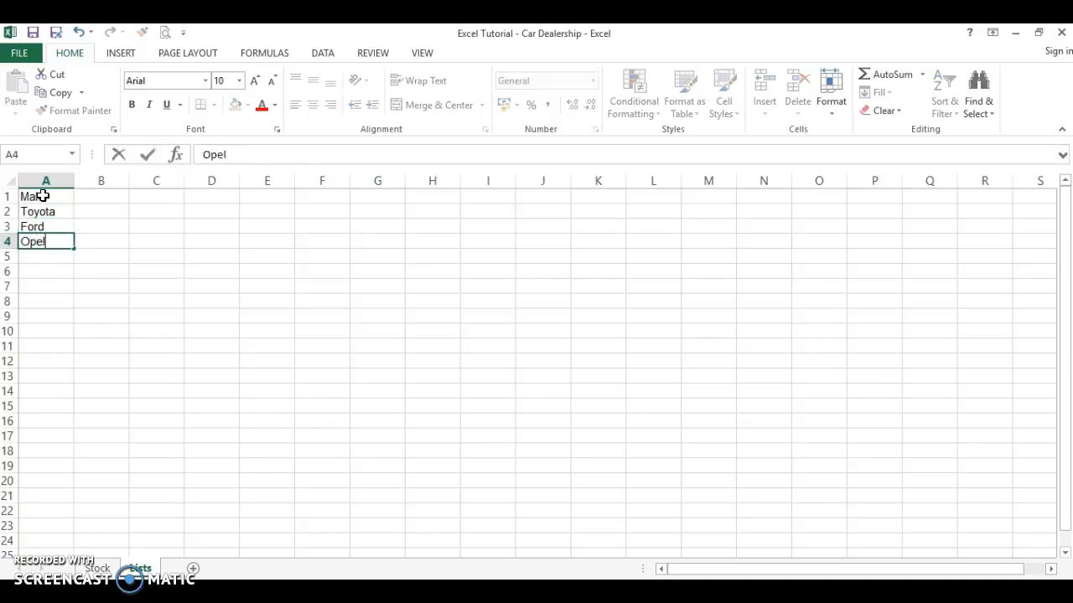
key("Return")
Step: Add a filter to the Make heading and sort the list of makes from A to Z
left_click(44, 196)
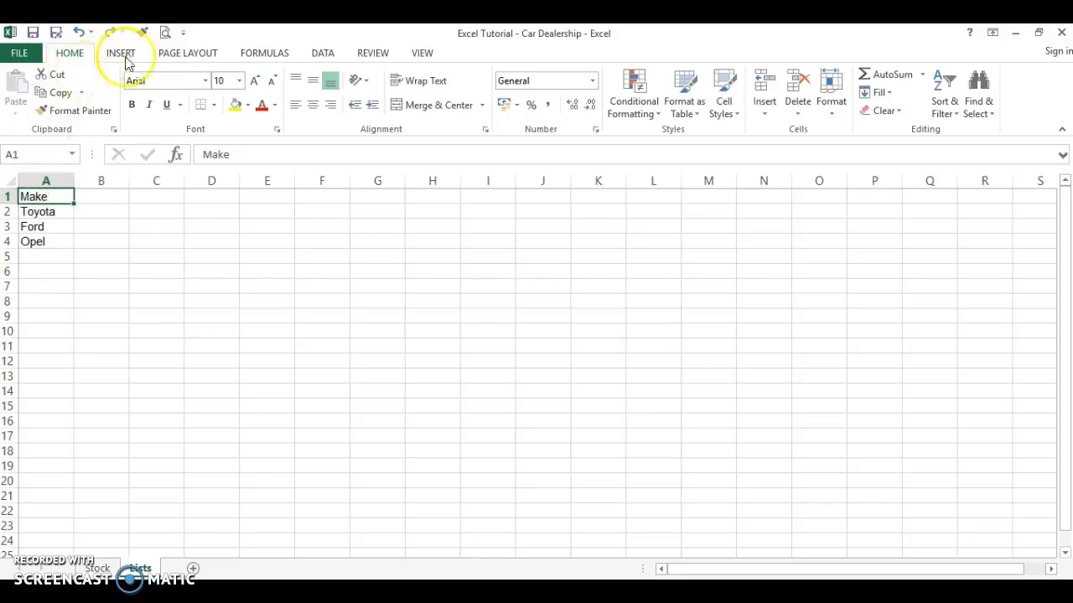
left_click(324, 53)
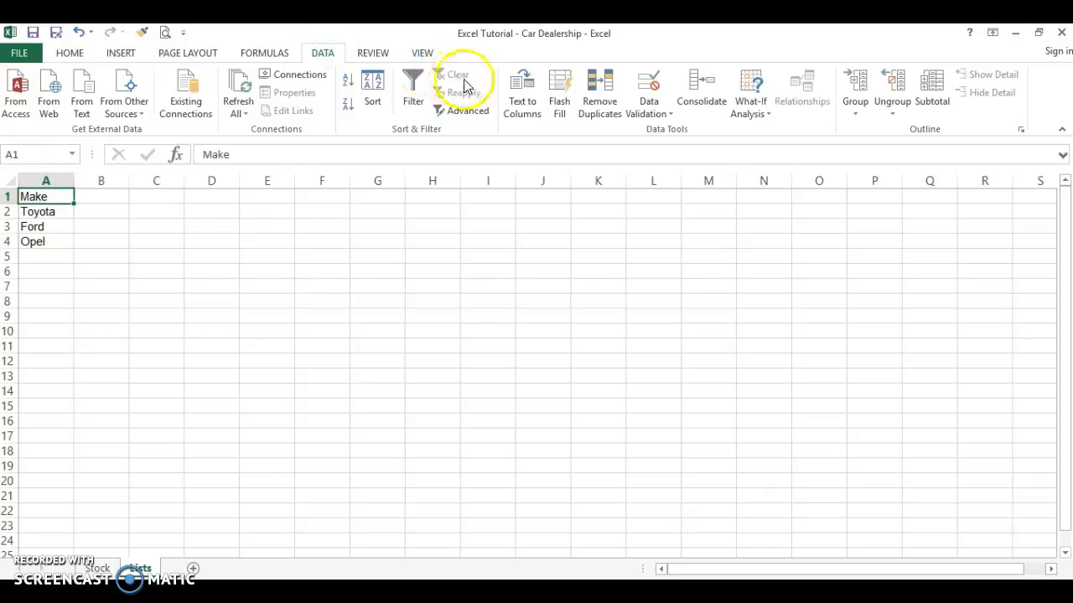
left_click(412, 90)
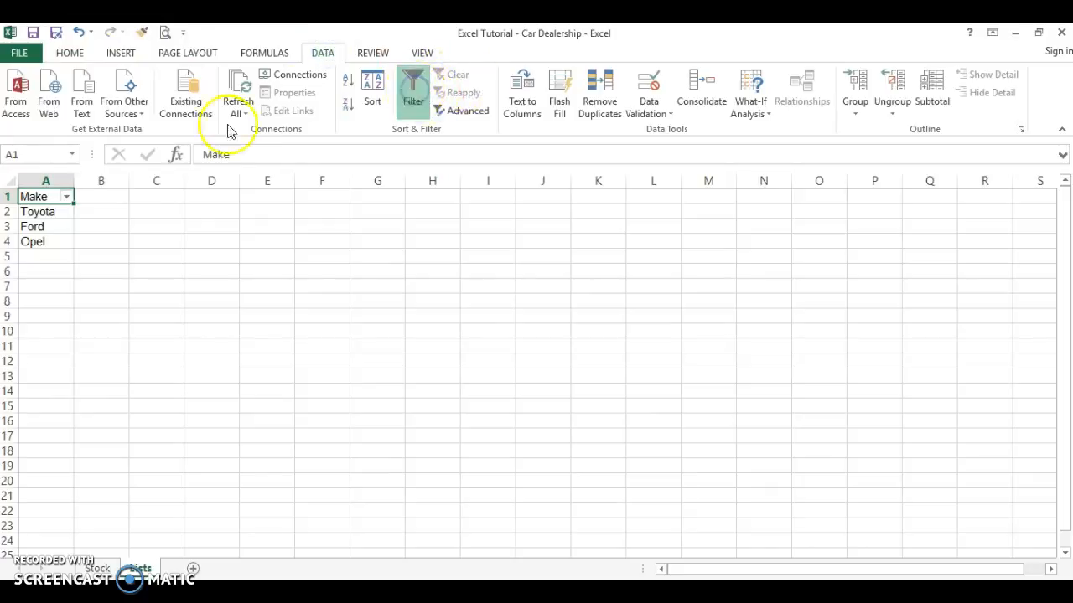
left_click(67, 197)
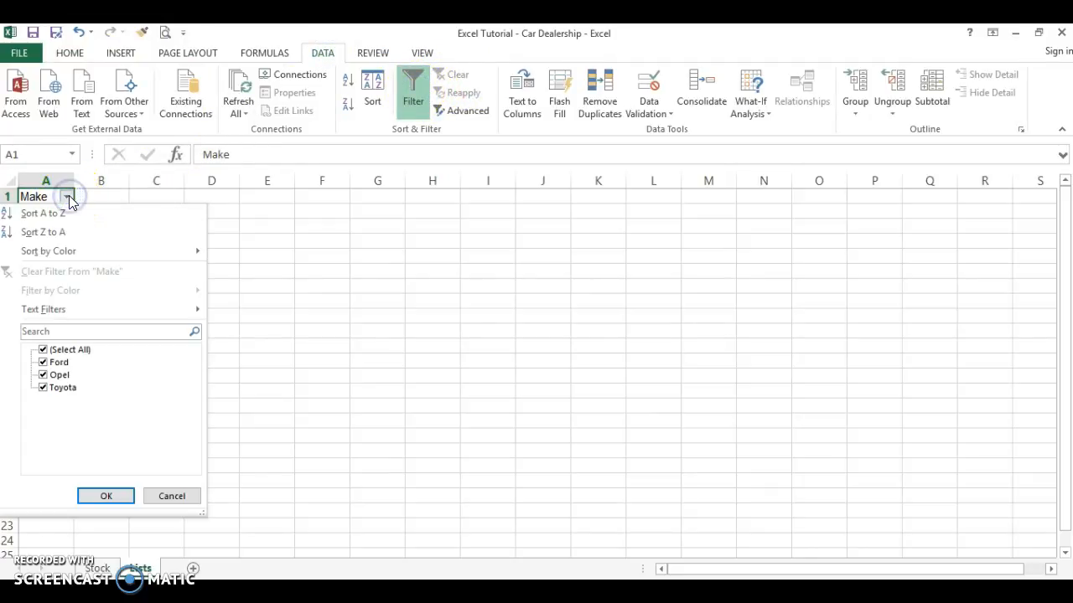
left_click(65, 212)
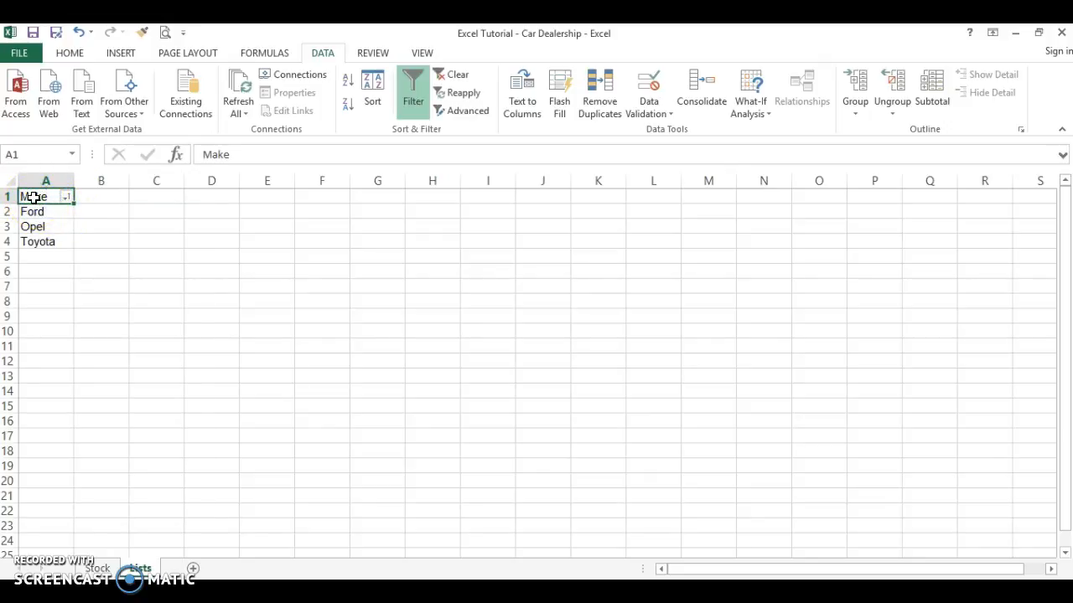
Step: Start data validation for cell A2 under Make on the Stock sheet, allowing a List
left_click(97, 568)
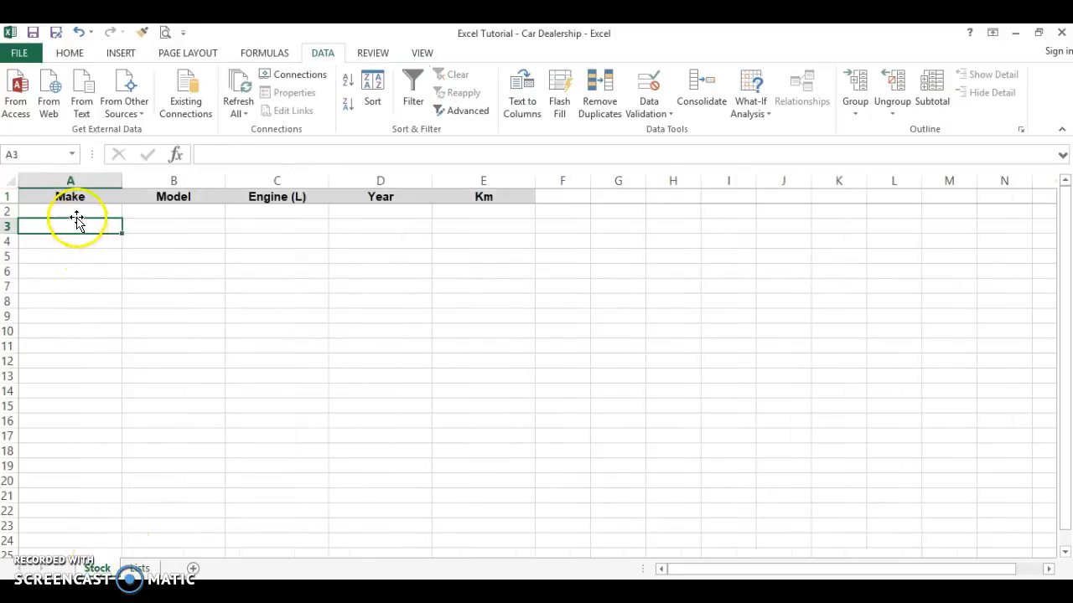
left_click(74, 210)
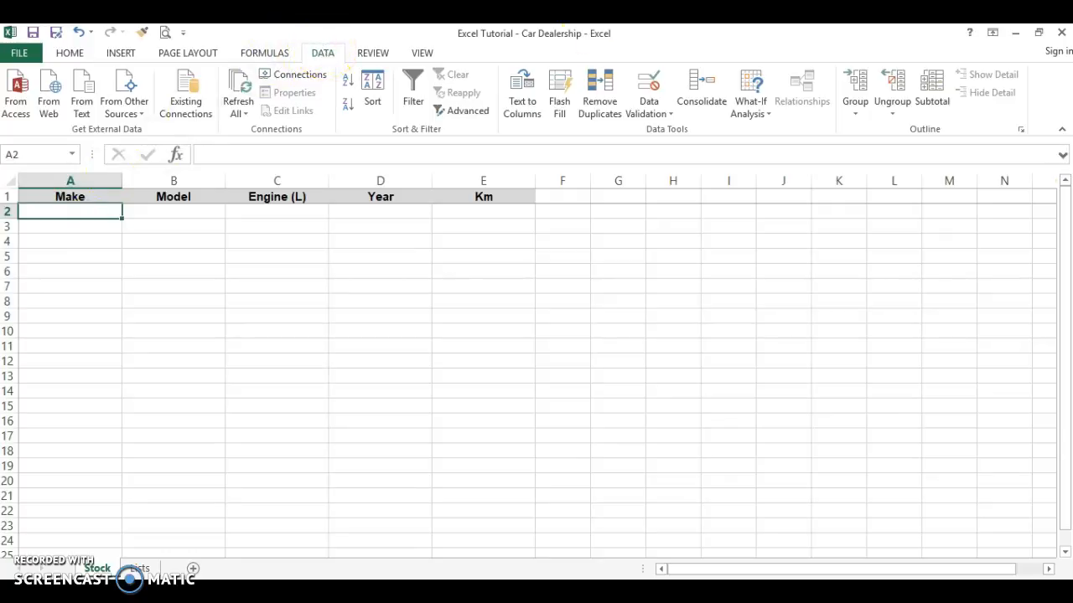
left_click(645, 87)
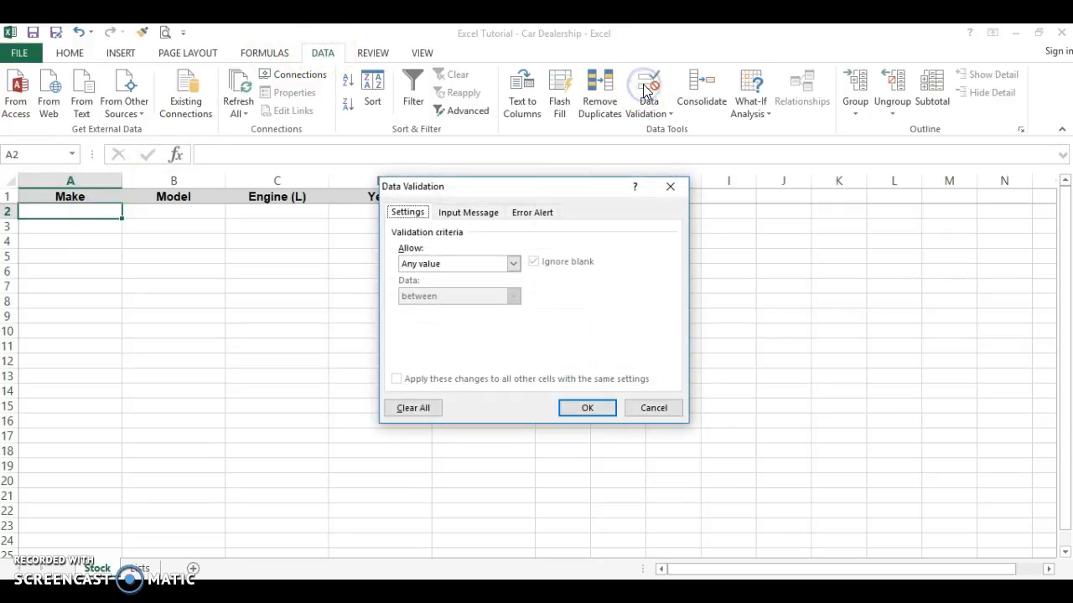
left_click(516, 262)
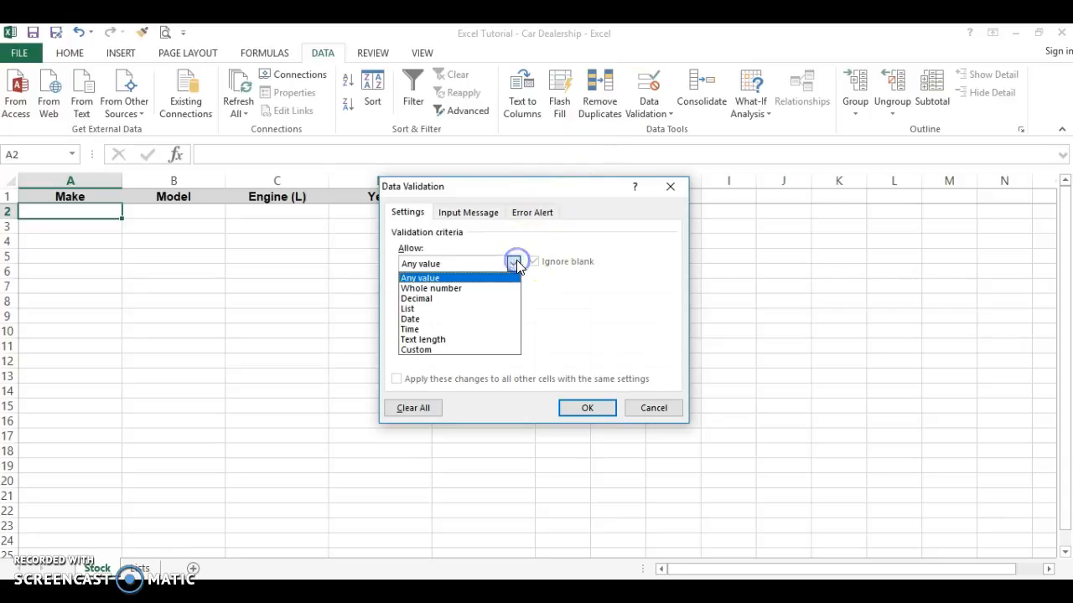
left_click(501, 312)
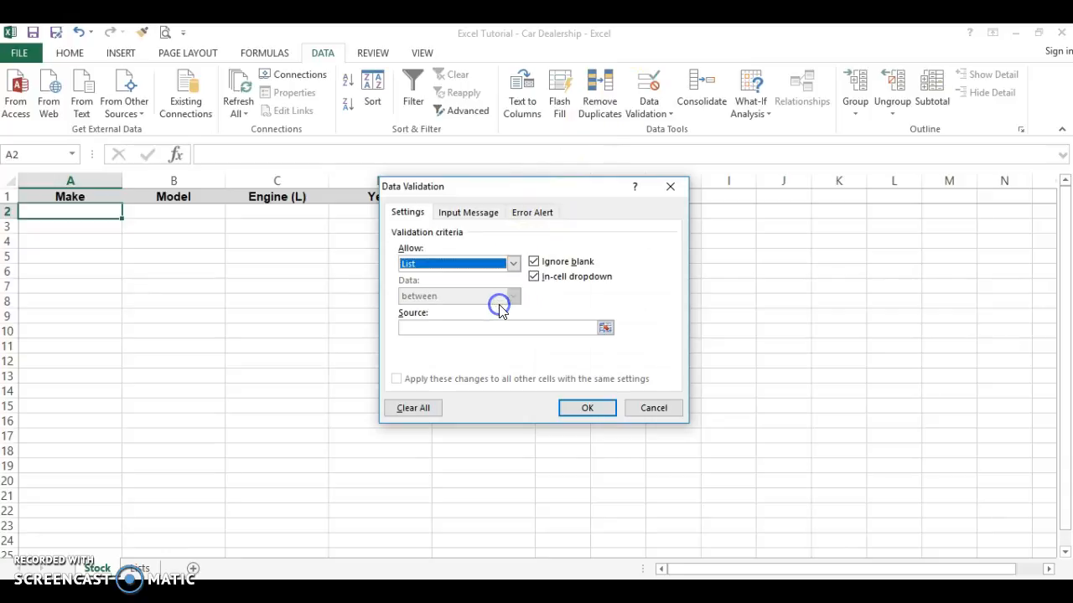
Step: Set the validation source to the makes in Lists!$A$2:$A$4 and apply the rule
left_click(605, 329)
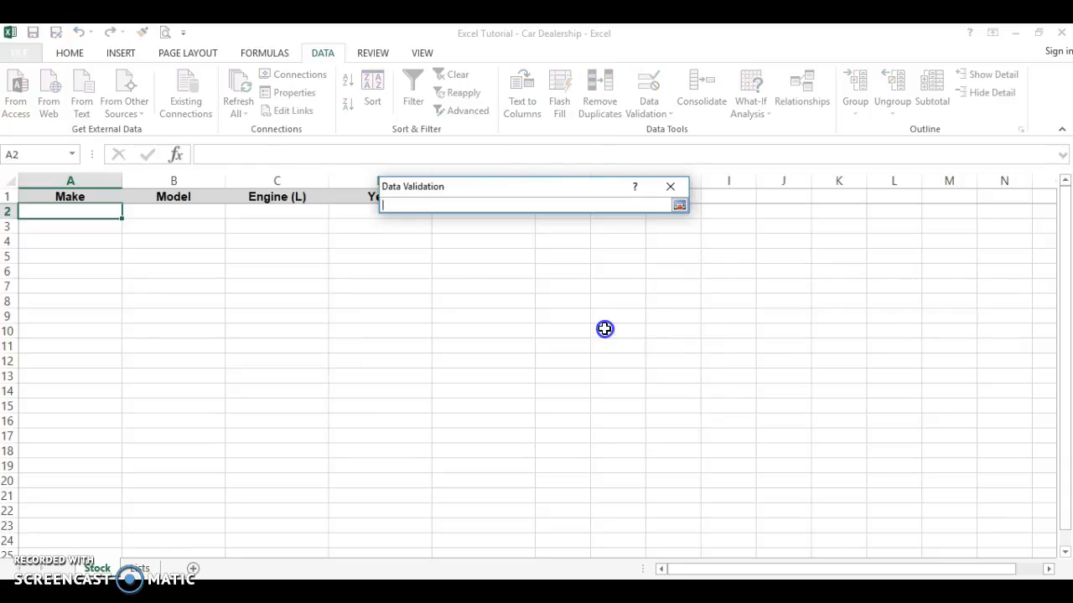
left_click(140, 568)
left_click(61, 213)
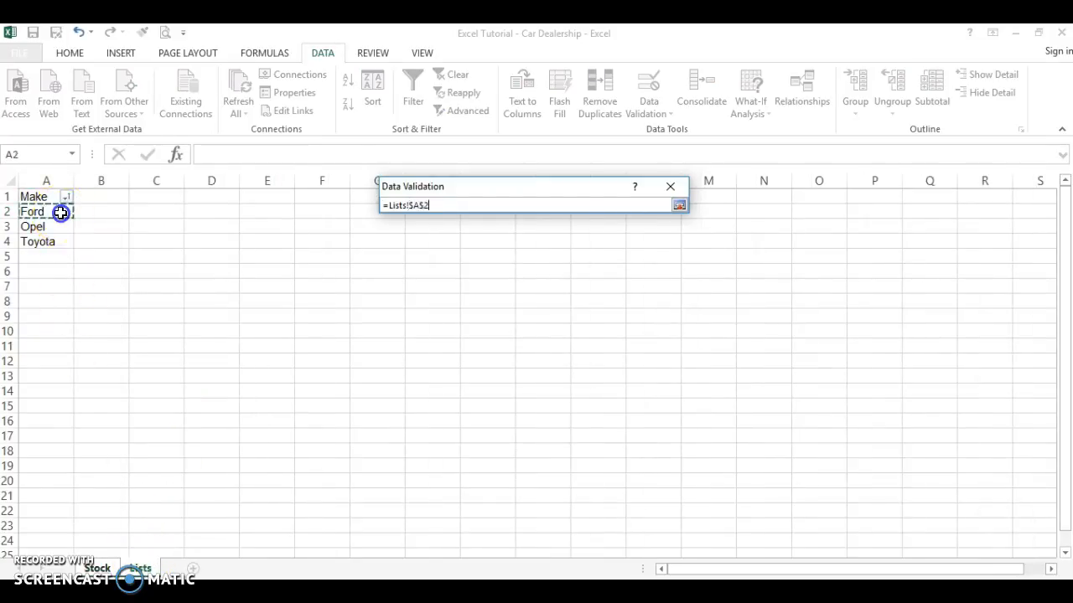
key("shift+Down")
key("shift+Down")
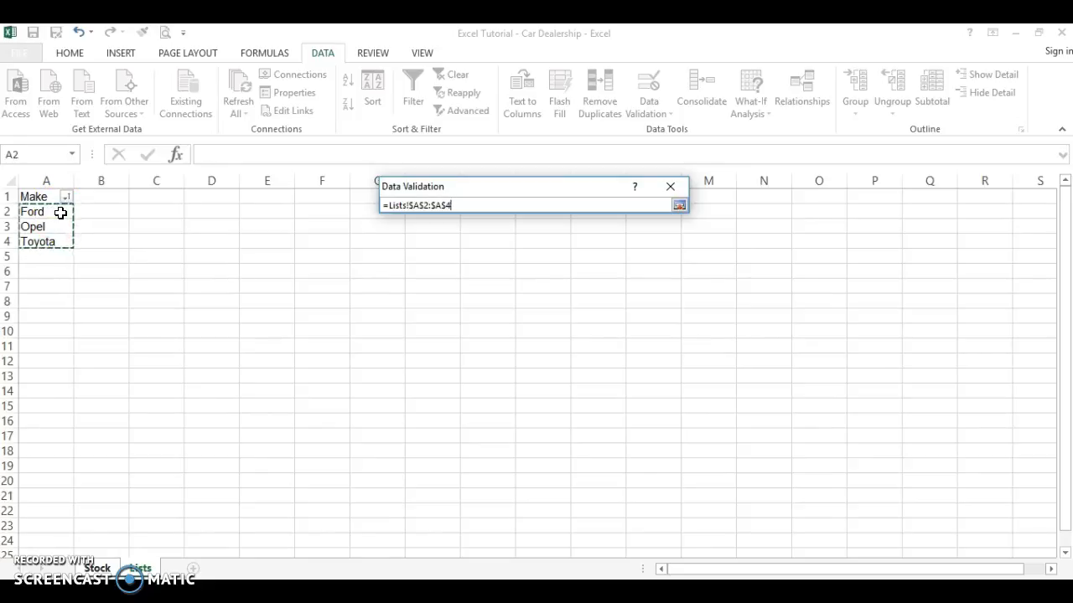
key("Return")
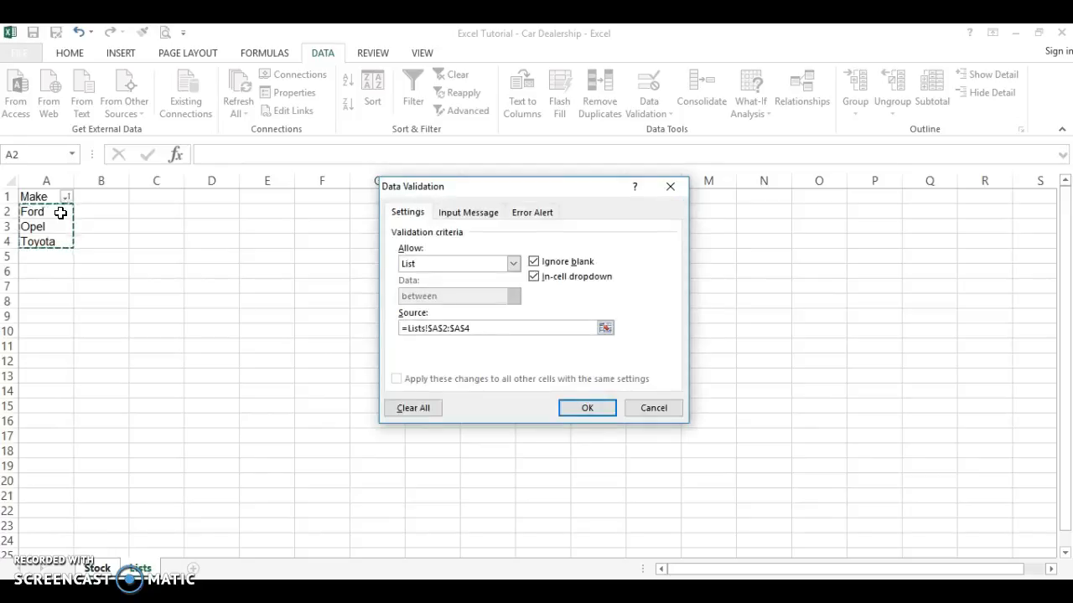
left_click(561, 408)
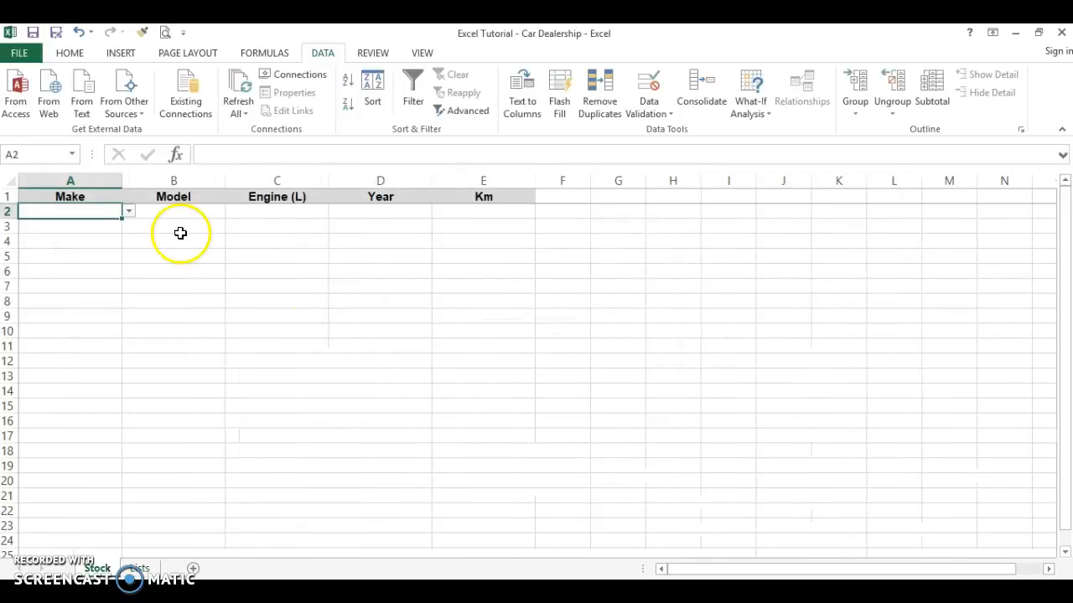
Step: Check the dropdown choices in cell A2 and whether the Make cells below it offer a dropdown too
left_click(130, 212)
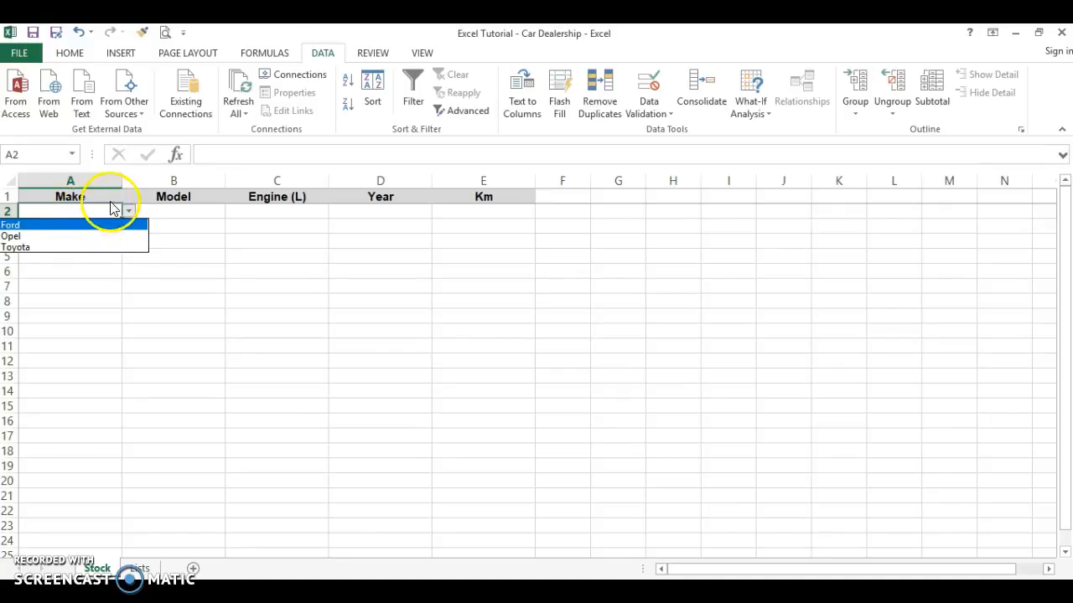
left_click(111, 209)
key("Return")
key("Return")
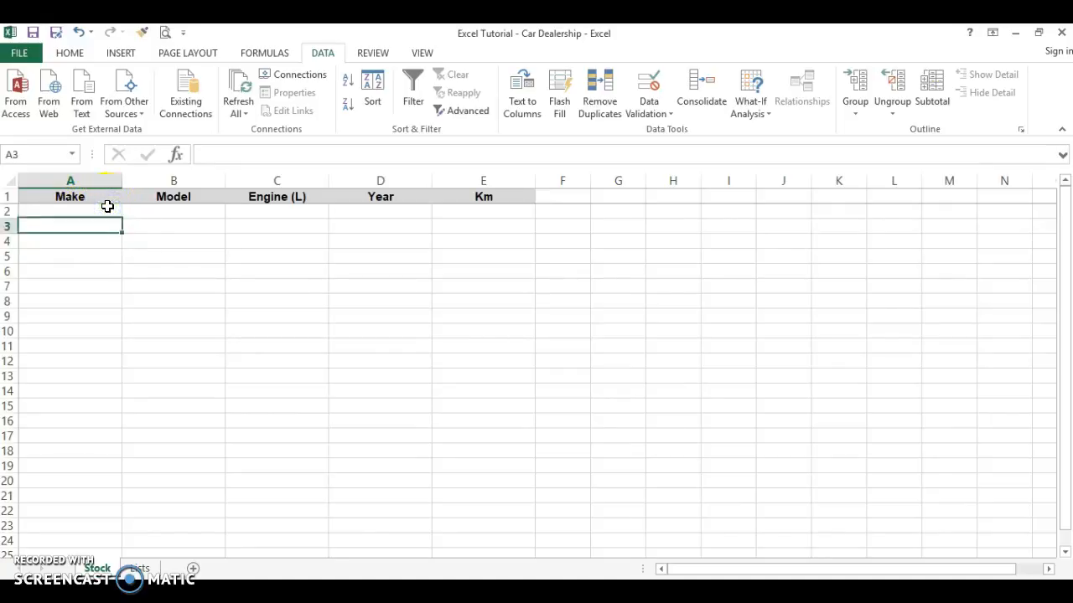
key("Down")
key("Down")
key("Down")
Step: Copy cell A2 with its dropdown rule to the Make cells down to A11
key("Up")
key("Up")
key("Up")
key("Up")
key("Up")
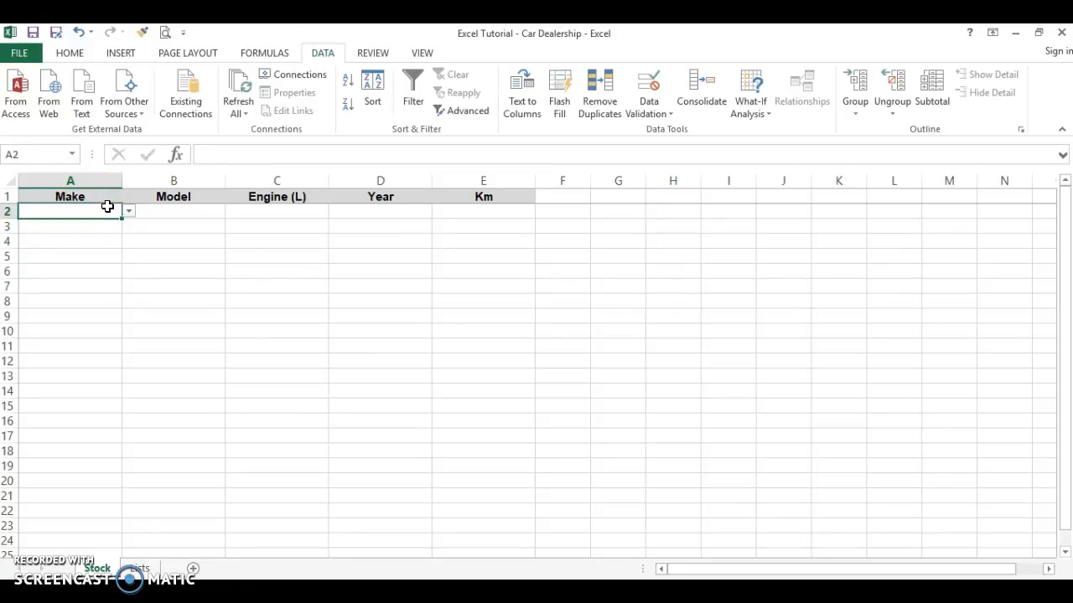
key("ctrl+c")
key("shift+Down")
key("shift+Down")
key("shift+Down")
key("shift+Down")
key("shift+Down")
key("shift+Down")
key("shift+Down")
key("shift+Down")
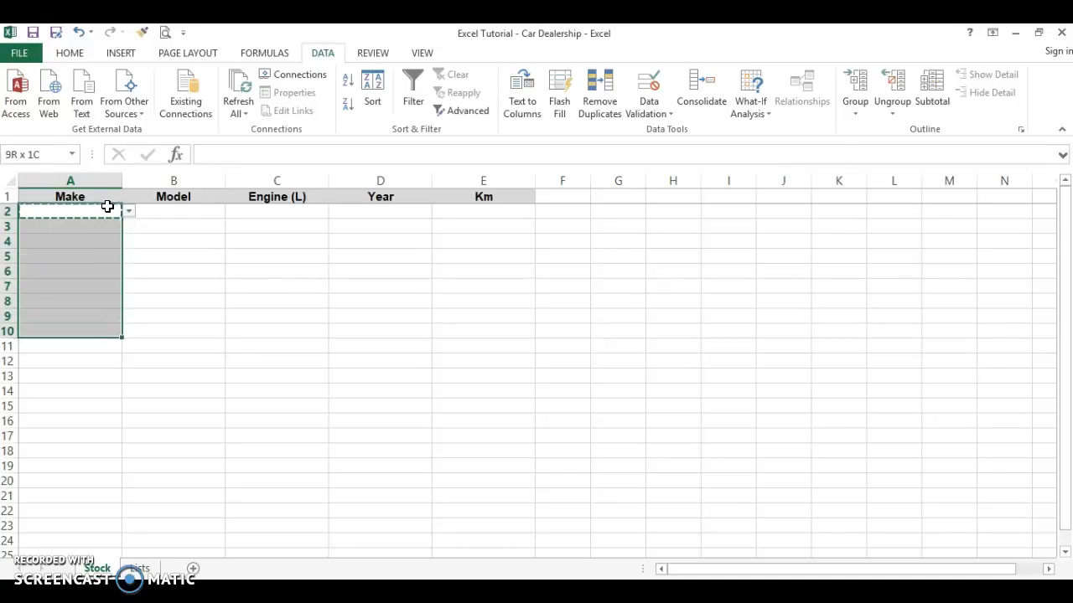
key("shift+Down")
key("ctrl+v")
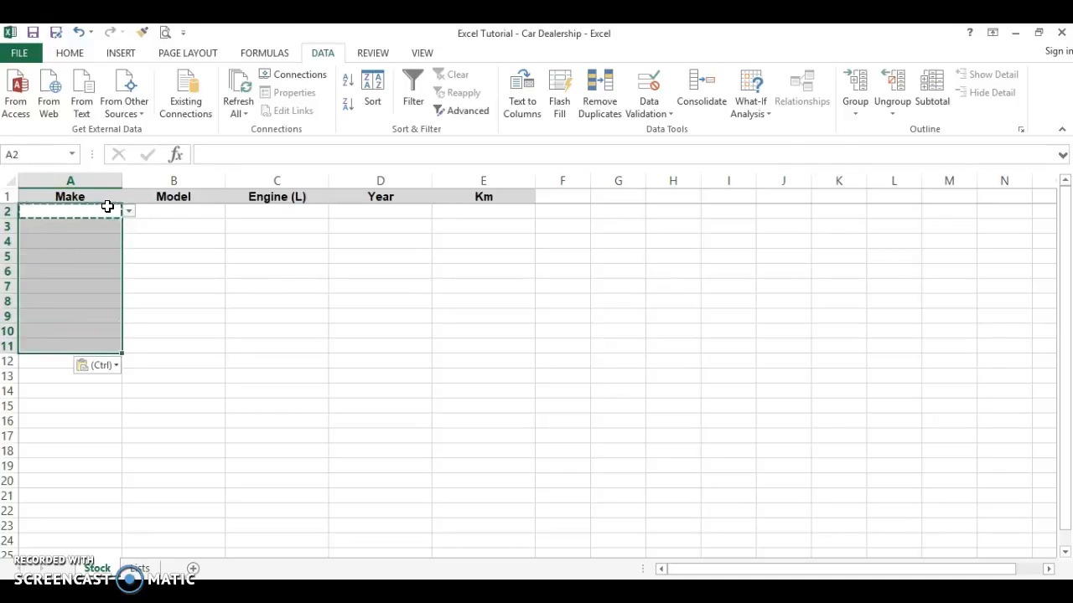
Step: Go through the Make cells from A3 downward to check whether each one has a dropdown
left_click(103, 220)
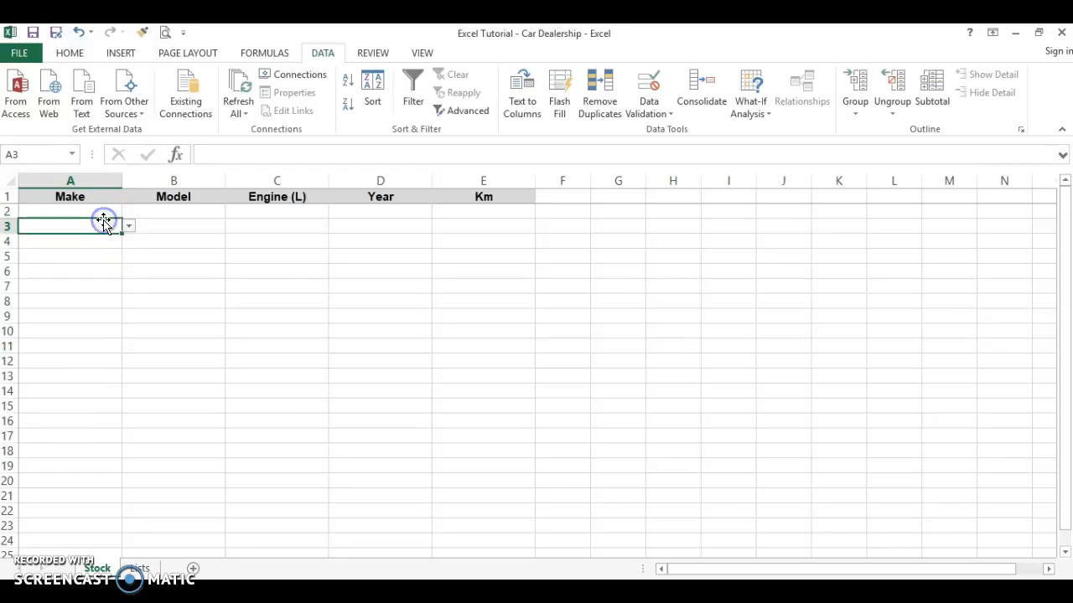
key("Down")
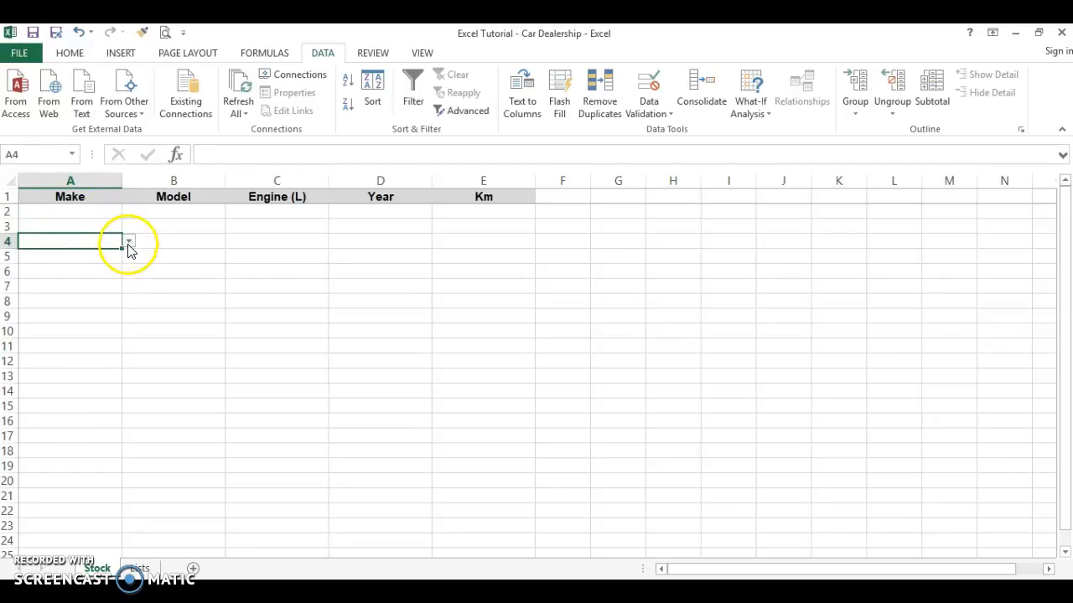
key("Down")
key("Down")
key("Down")
key("Down")
key("Down")
key("Down")
key("Down")
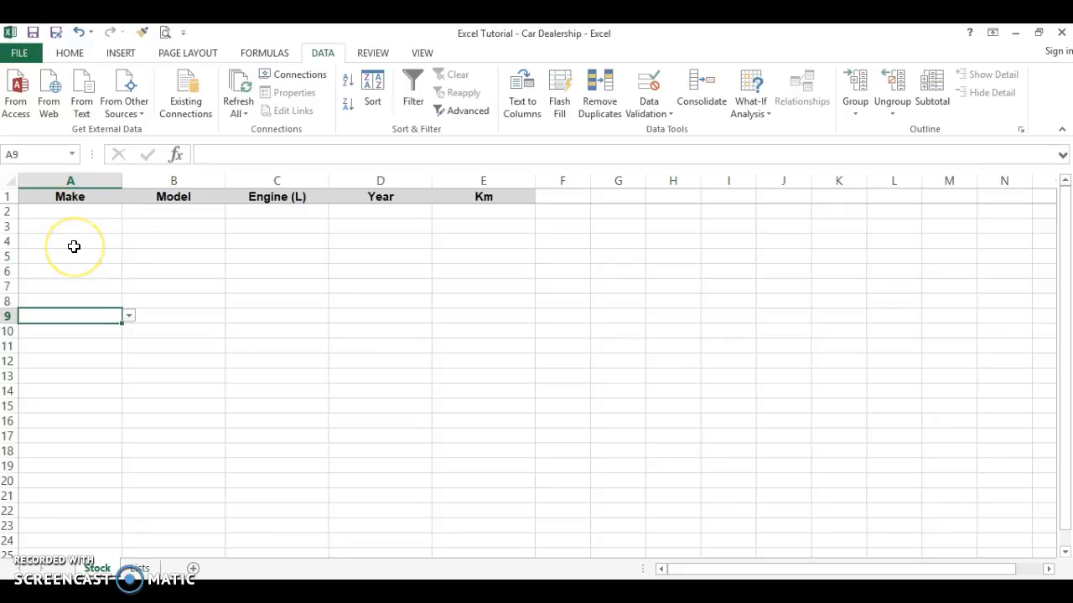
Step: Choose Toyota for cell A2 and Opel for cell A3 from the Make dropdown lists
key("Down")
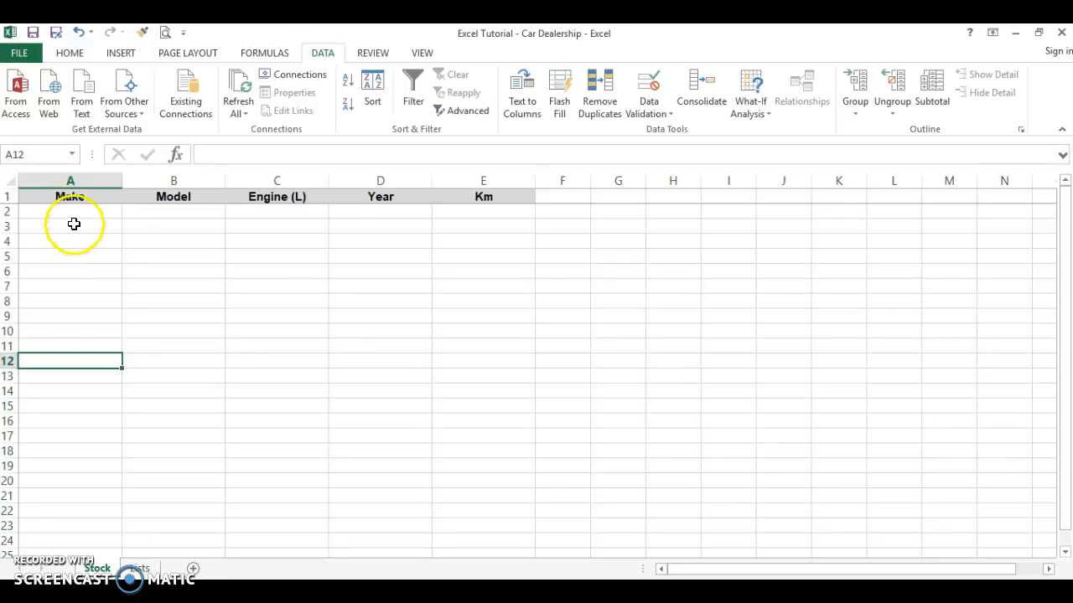
left_click(73, 211)
left_click(129, 210)
left_click(101, 248)
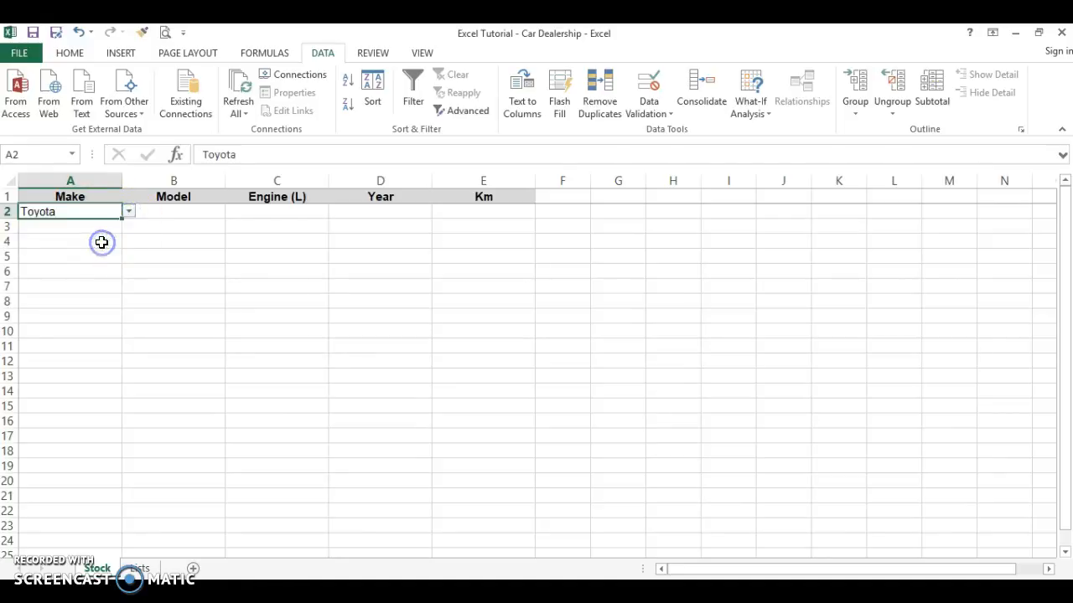
left_click(100, 225)
left_click(128, 226)
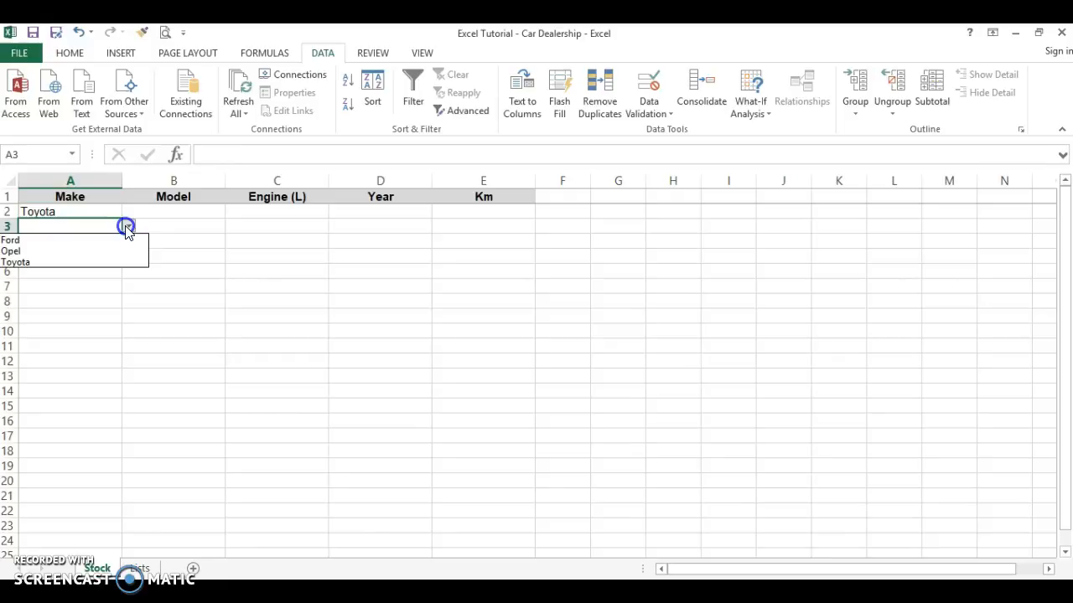
left_click(102, 248)
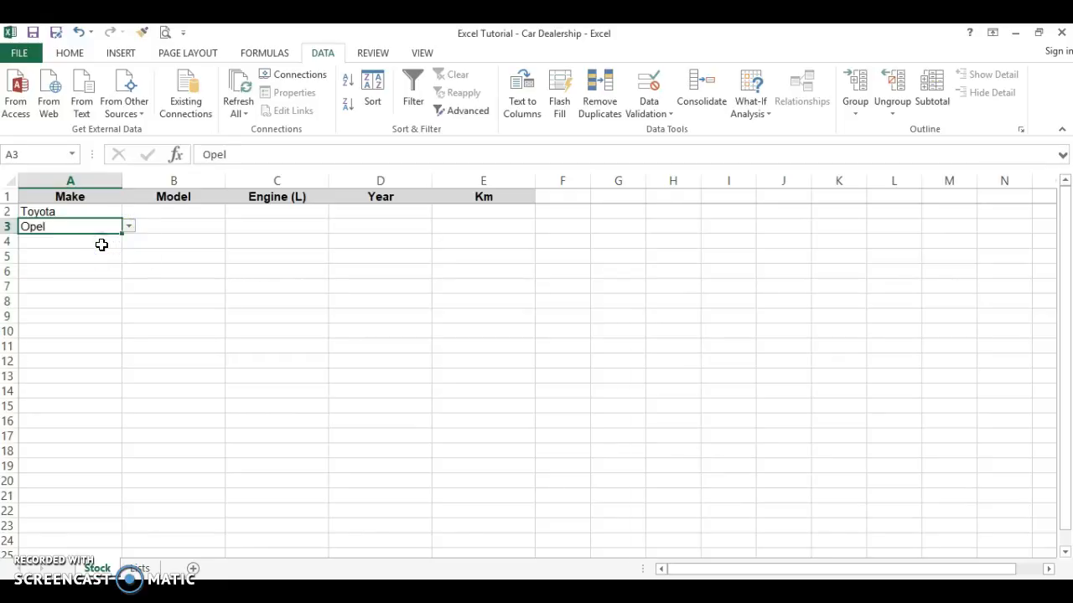
Step: Choose Toyota for cell A4 and Ford for cell A5 from the Make dropdown lists
left_click(103, 242)
left_click(129, 242)
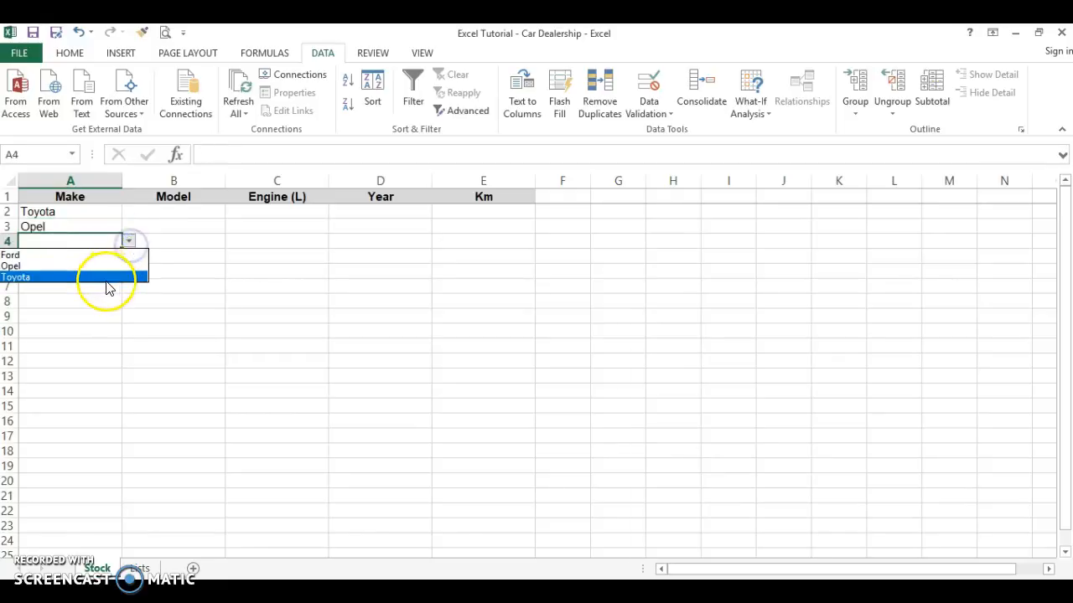
left_click(104, 277)
key("Return")
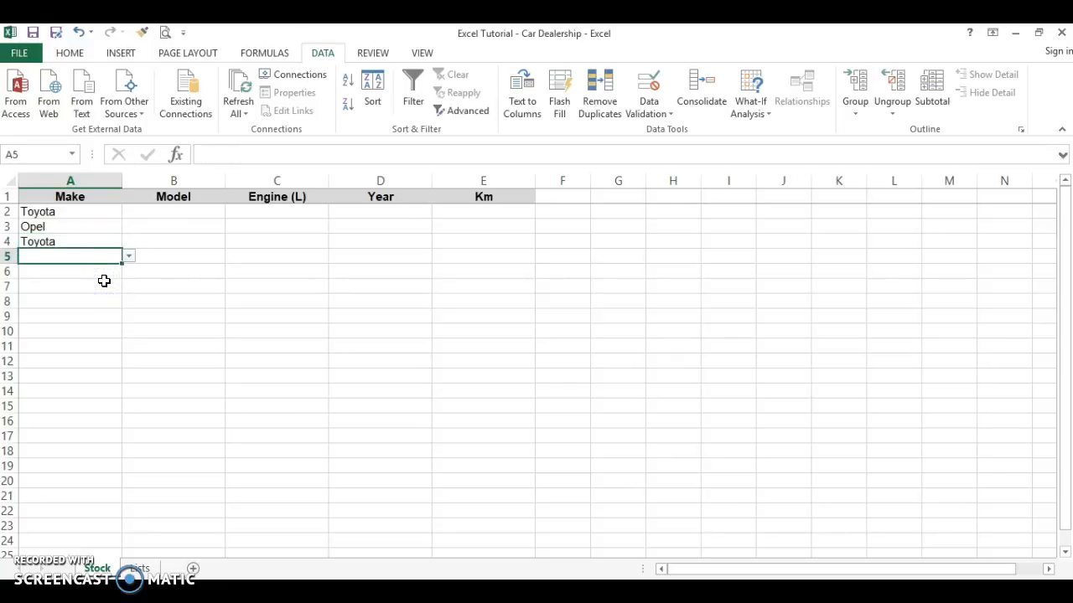
left_click(128, 256)
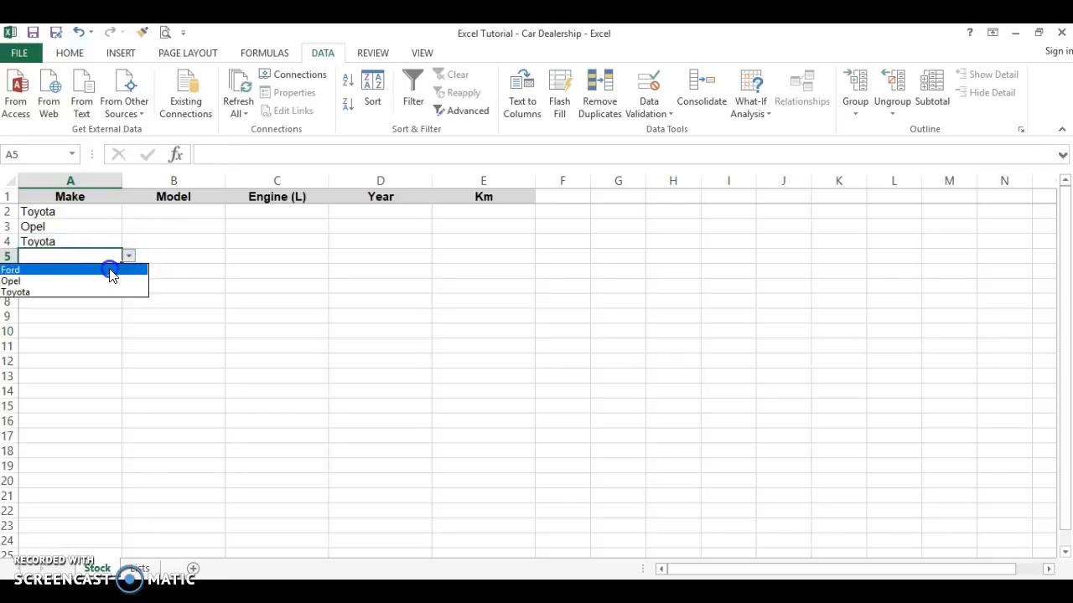
left_click(108, 269)
key("Return")
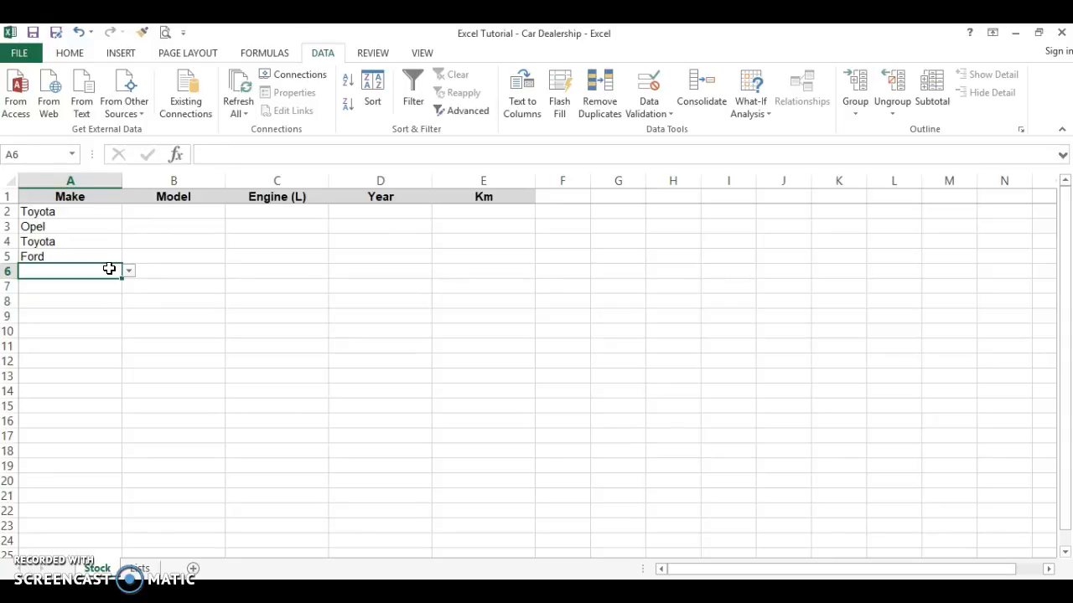
Step: Try to enter Nissan, a make missing from the dropdown list, in cell A6
type("Nissan")
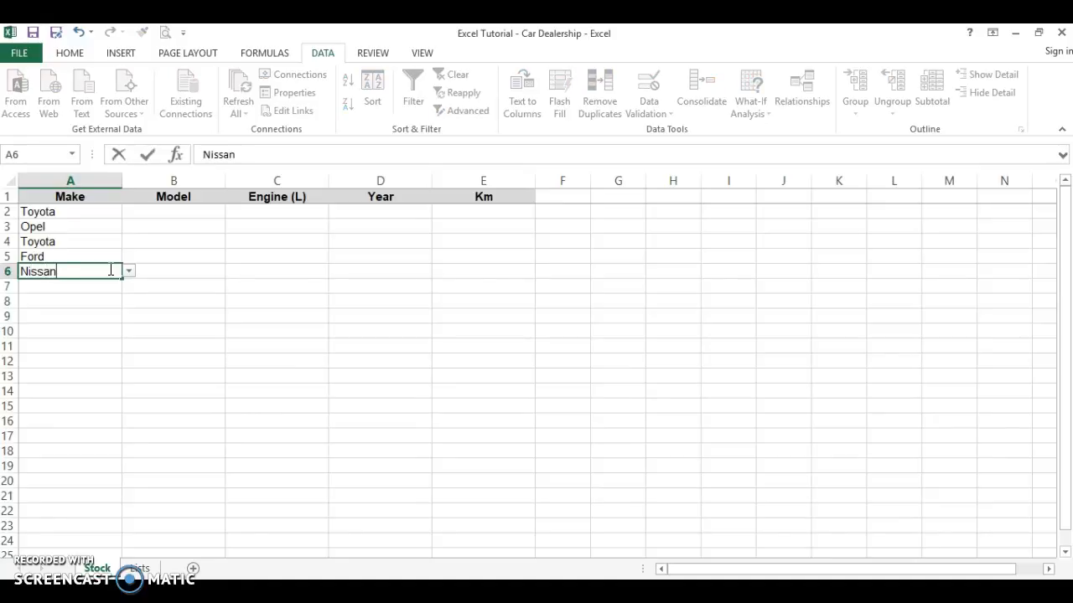
key("Return")
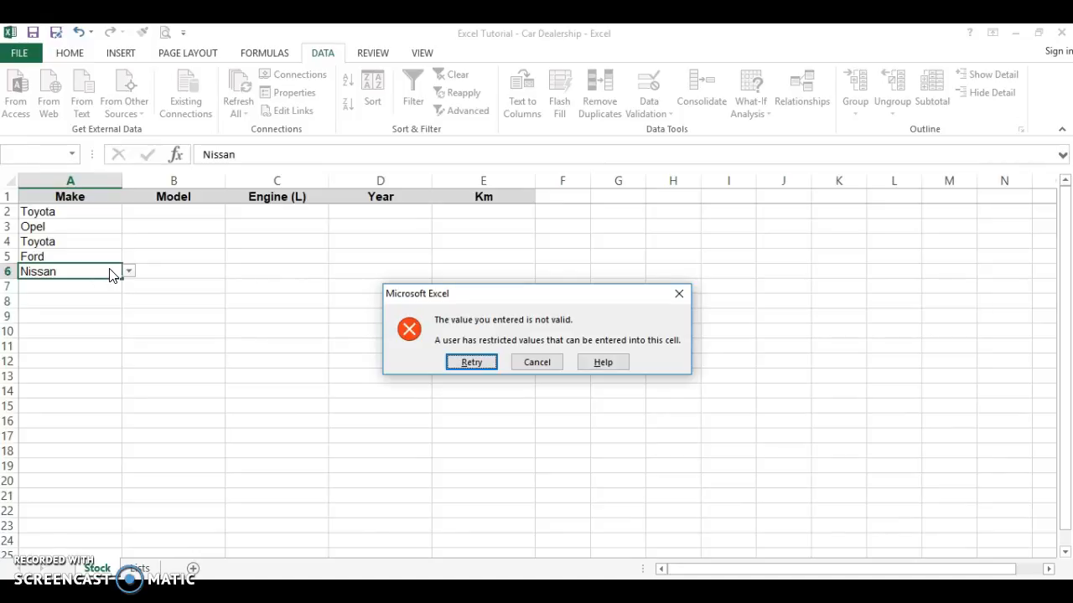
left_click(537, 366)
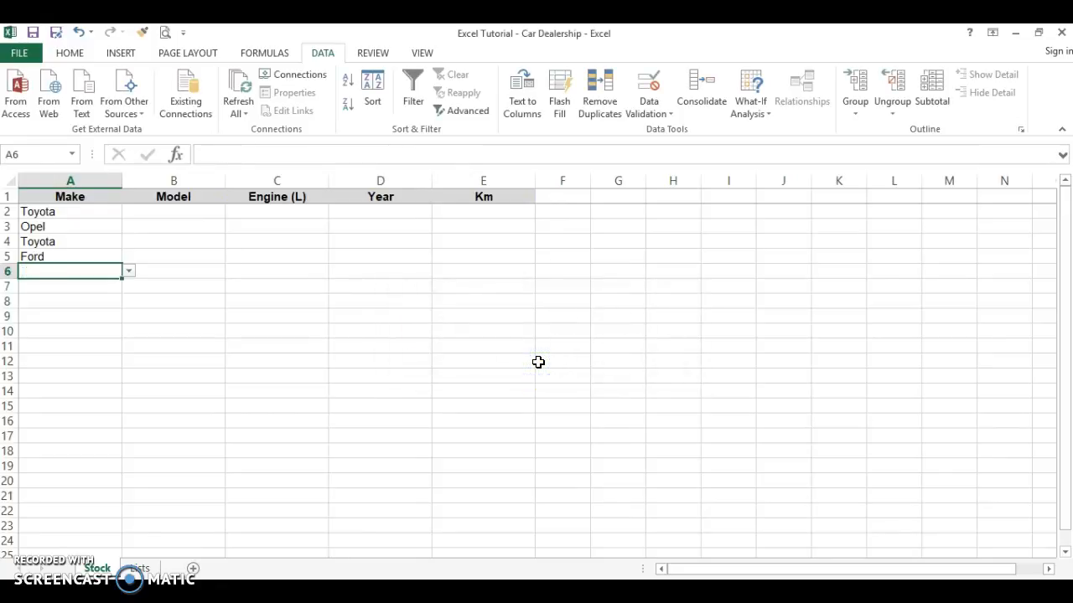
Step: Insert a cell above Toyota in the Make column of the Lists sheet and enter Nissan in it
left_click(139, 568)
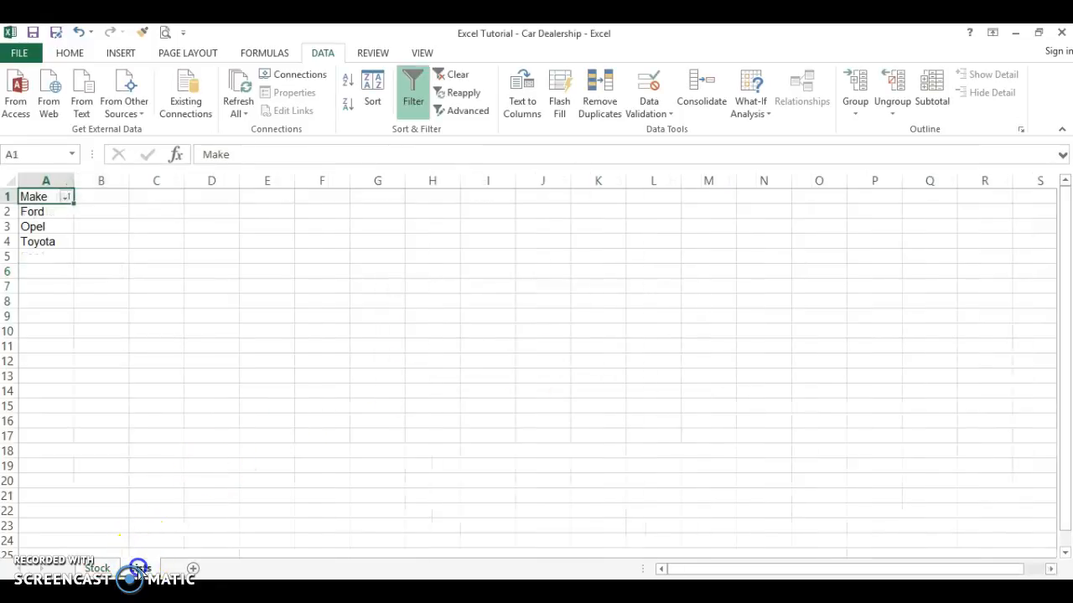
left_click(33, 258)
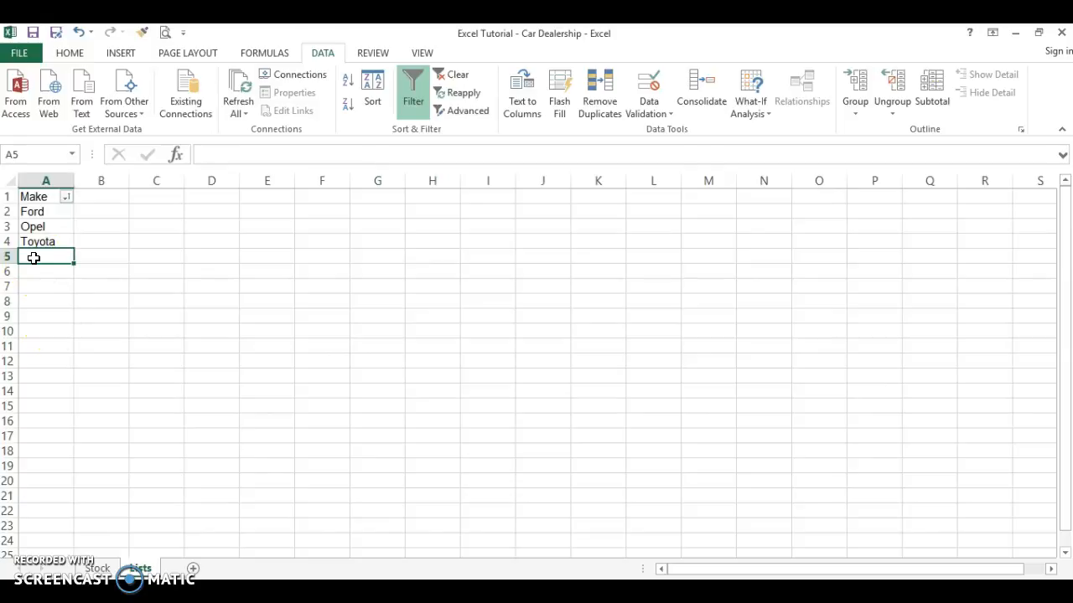
left_click(31, 242)
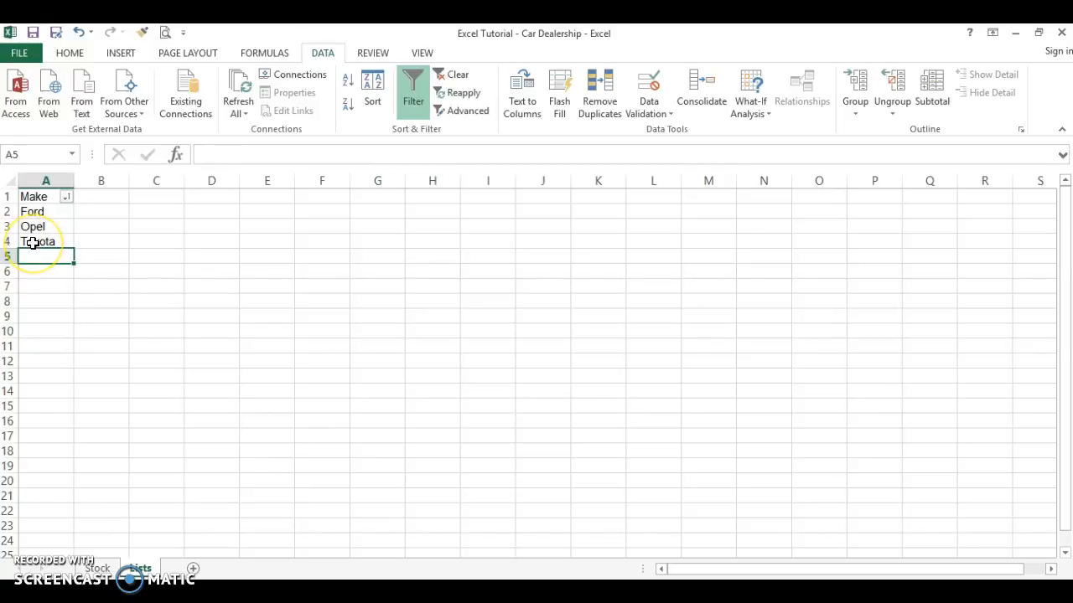
left_click(31, 243)
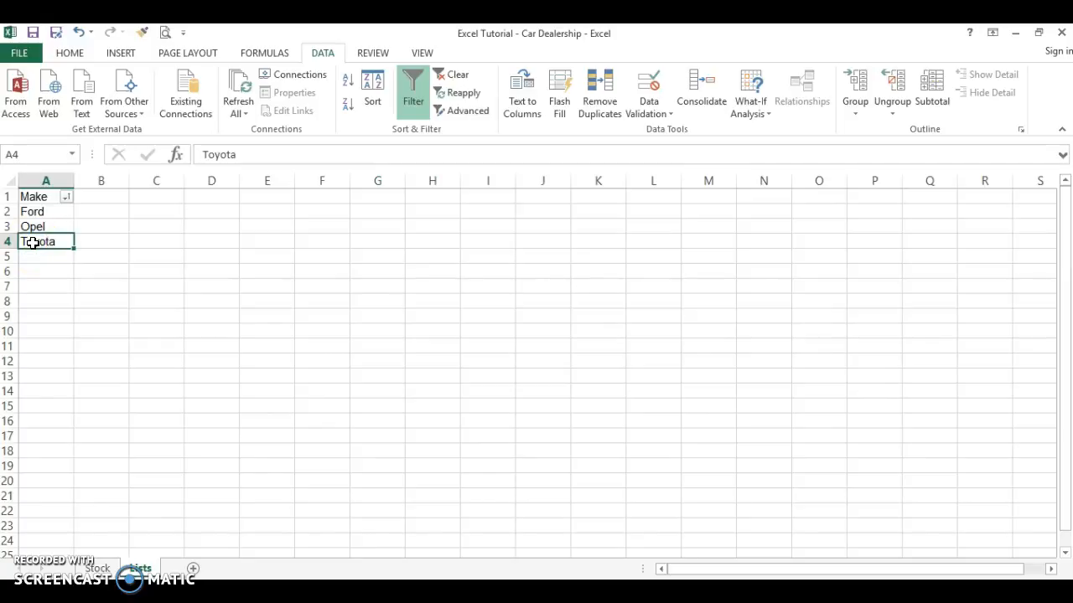
right_click(31, 242)
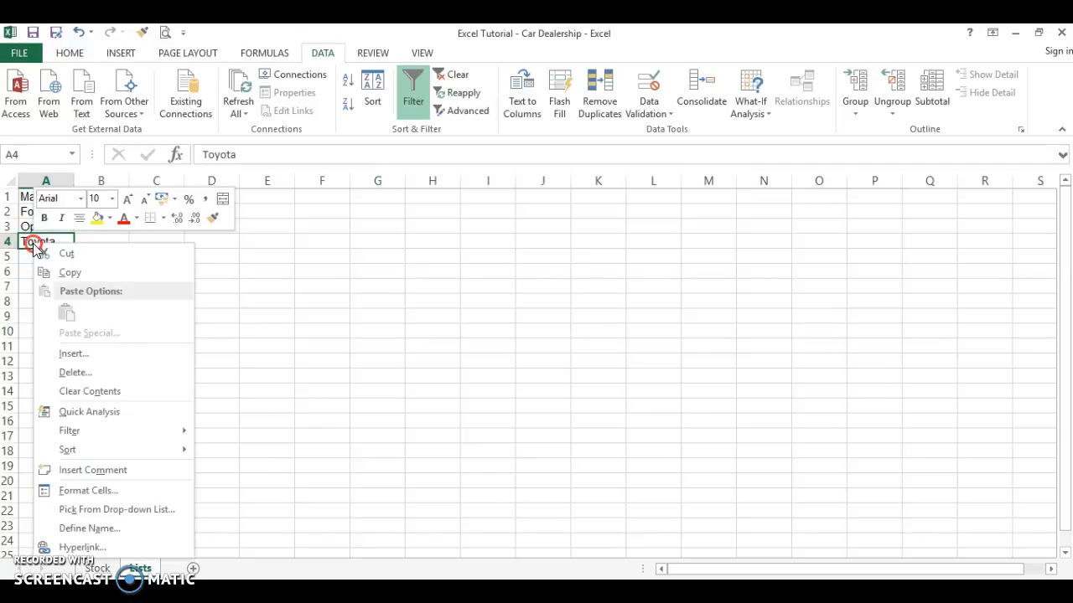
left_click(76, 353)
left_click(47, 392)
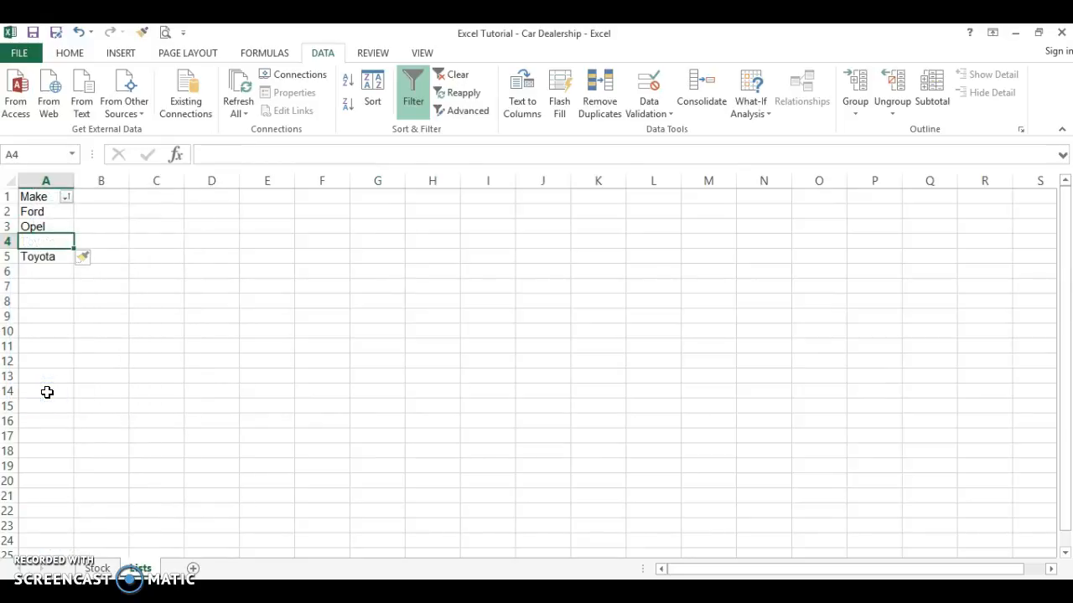
type("ssan")
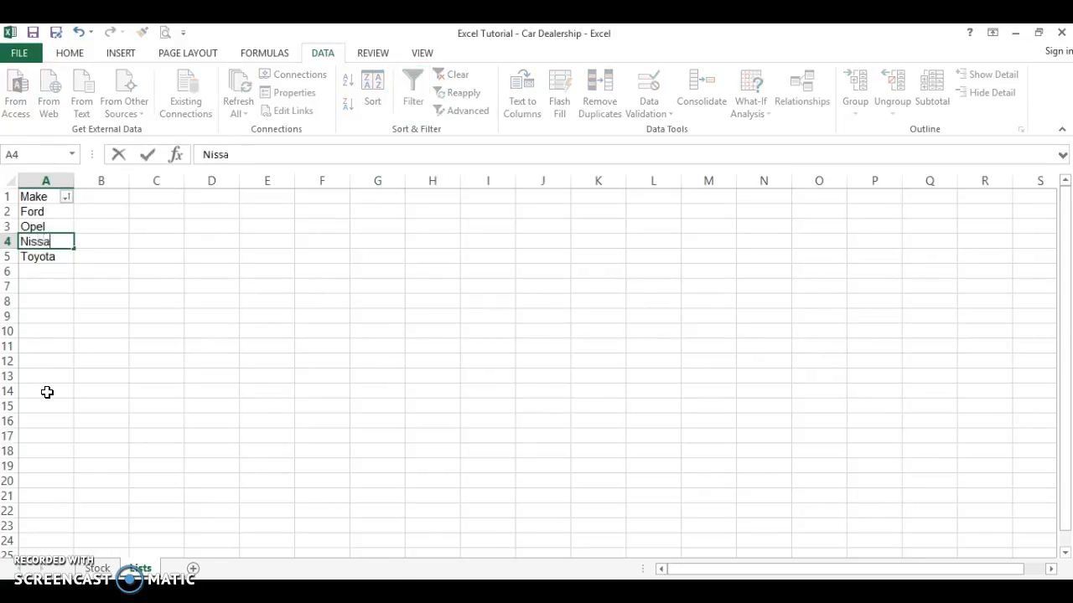
key("Return")
Step: Sort the makes in the Lists sheet from A to Z
left_click(66, 260)
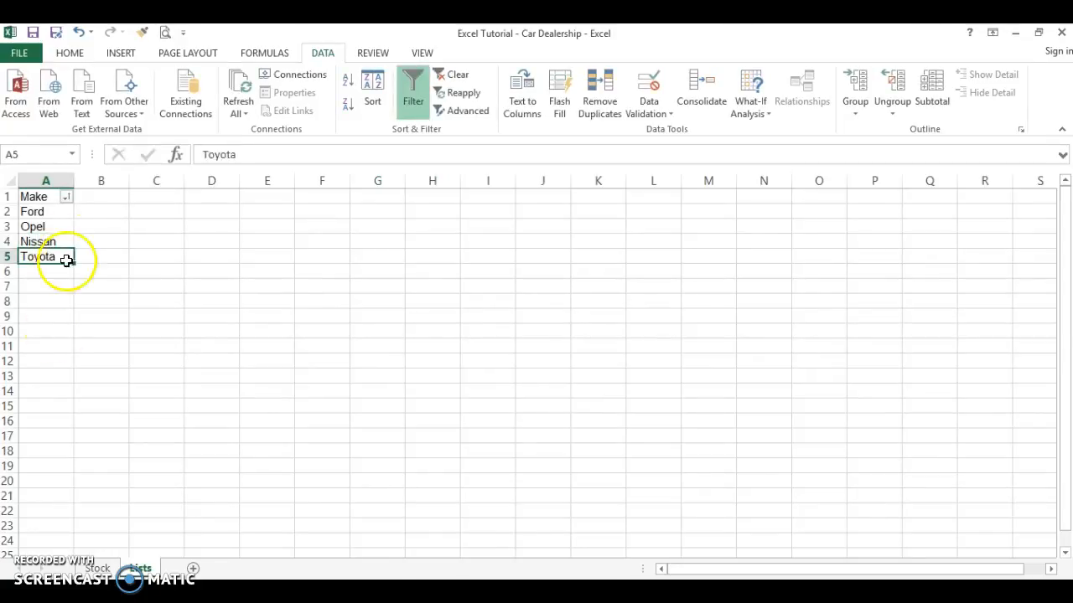
left_click(66, 196)
left_click(53, 214)
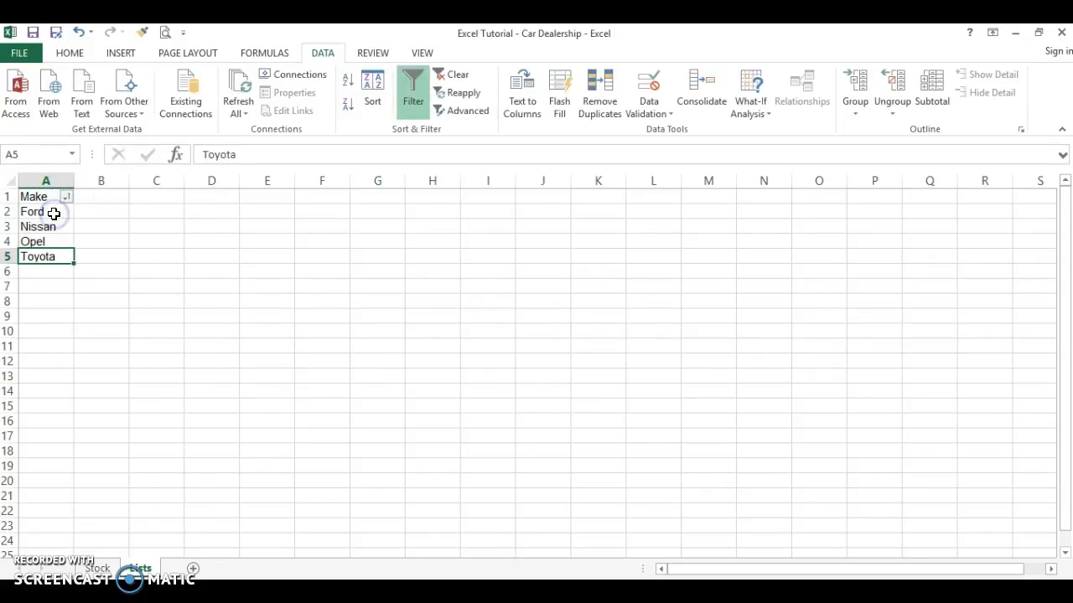
left_click(36, 196)
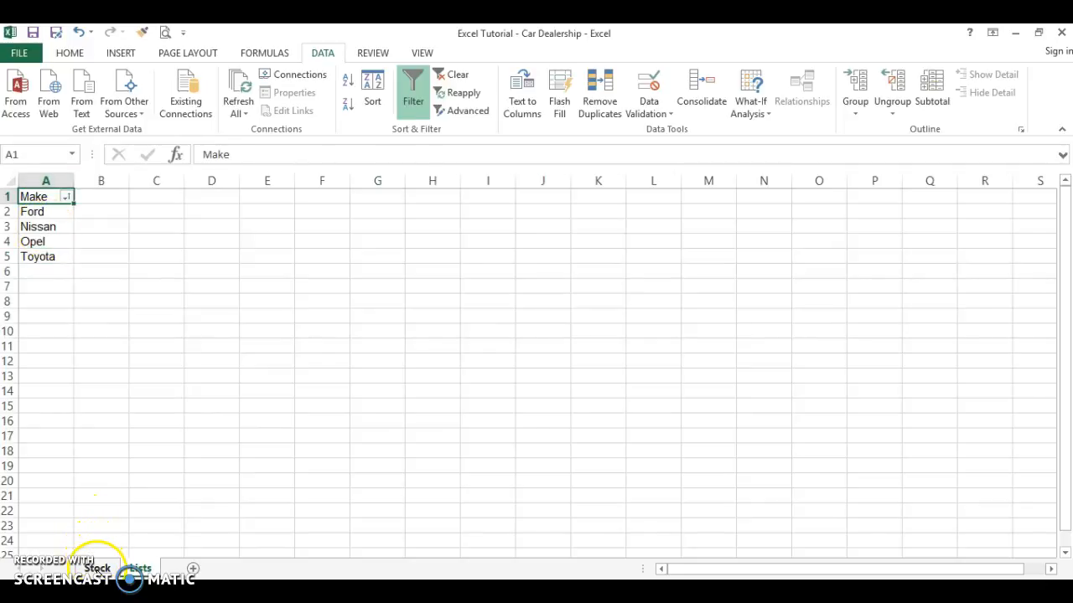
Step: Choose Nissan from the Make dropdown in cell A6 of the Stock sheet
left_click(96, 567)
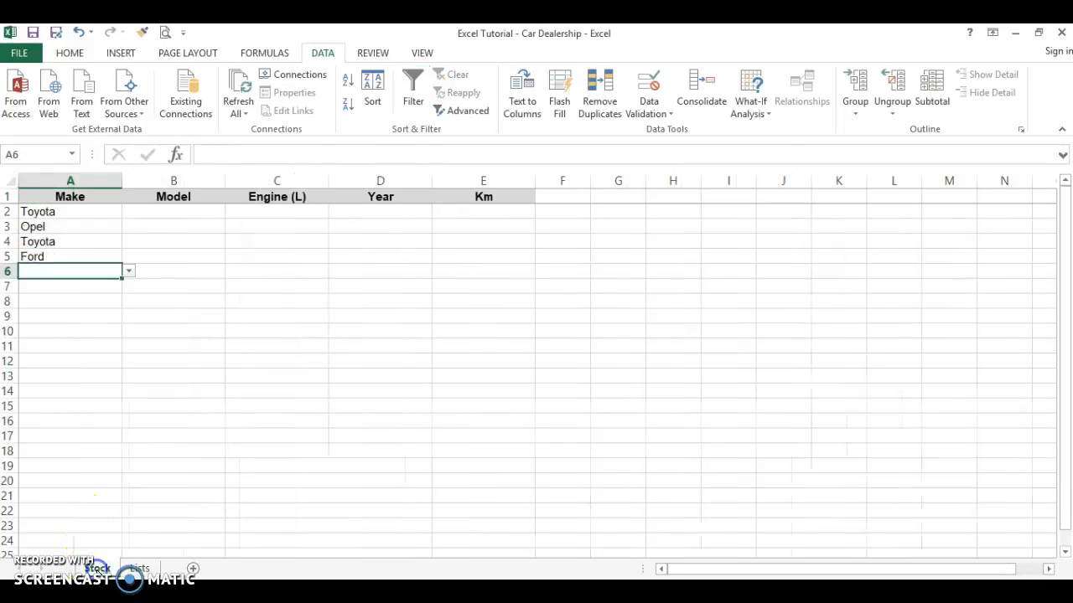
left_click(128, 271)
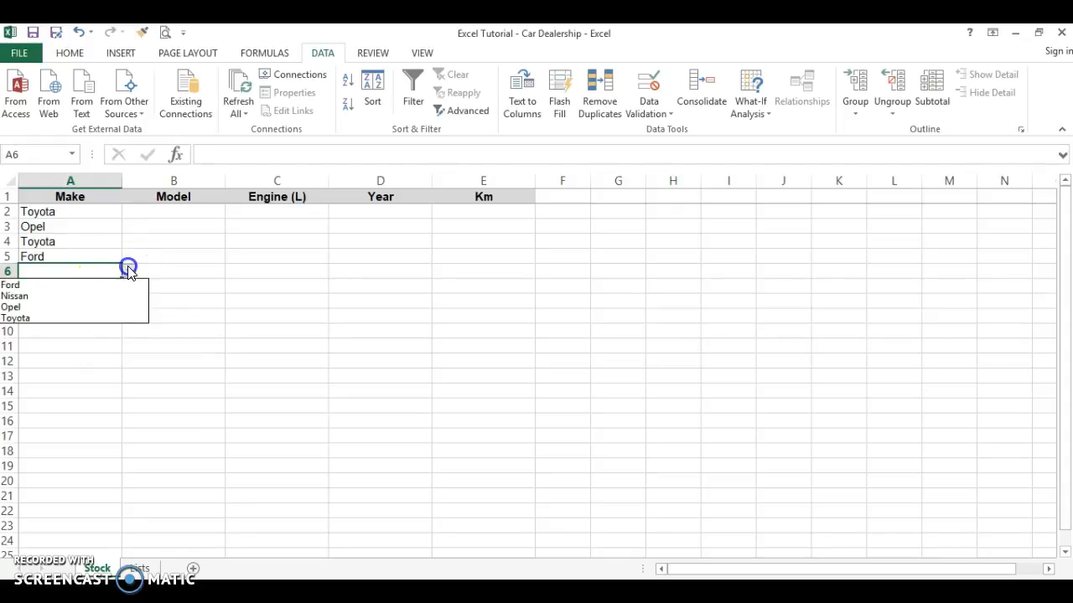
left_click(91, 296)
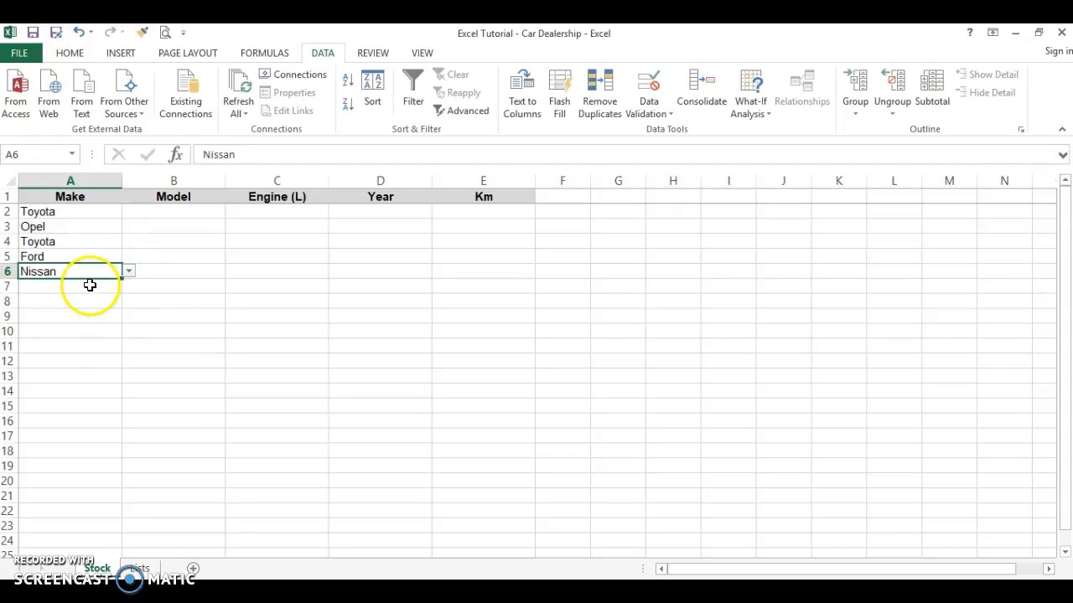
Step: Choose Ford from the Make dropdown for both cells A7 and A8
left_click(89, 286)
left_click(132, 288)
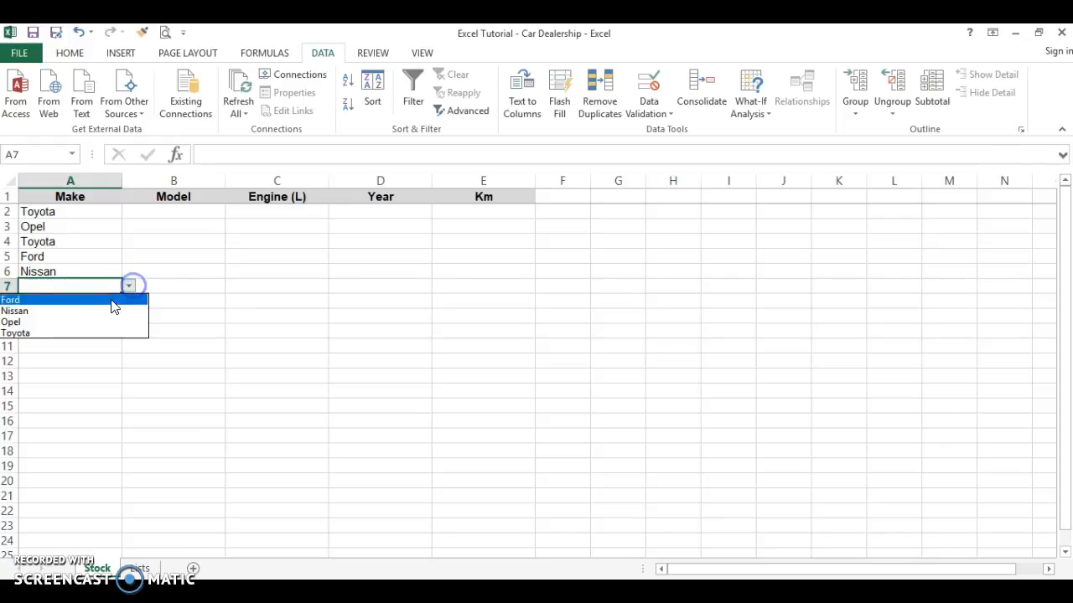
left_click(107, 298)
left_click(107, 301)
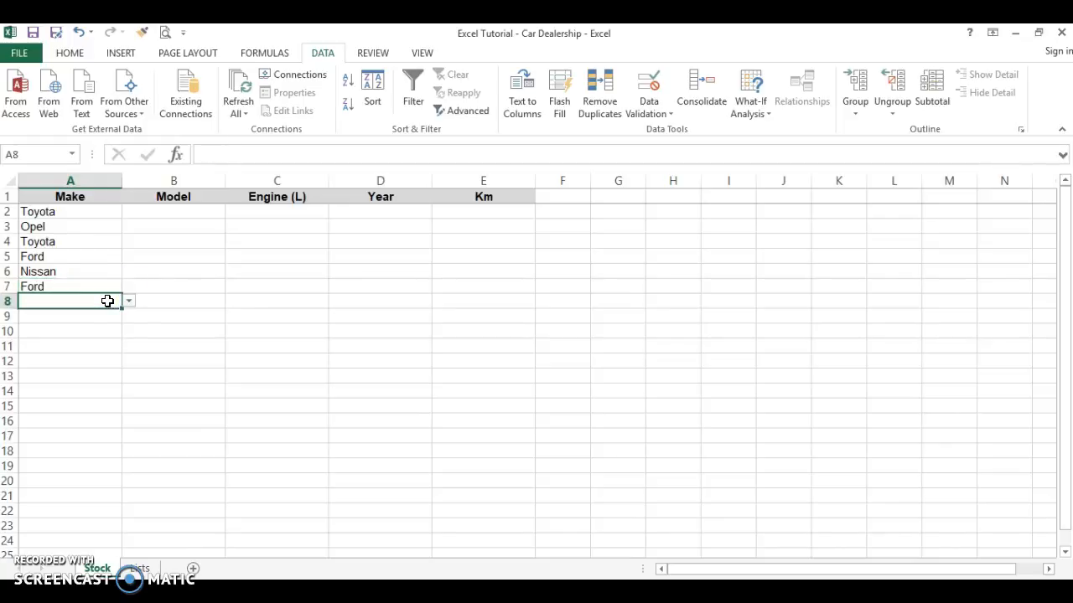
left_click(125, 302)
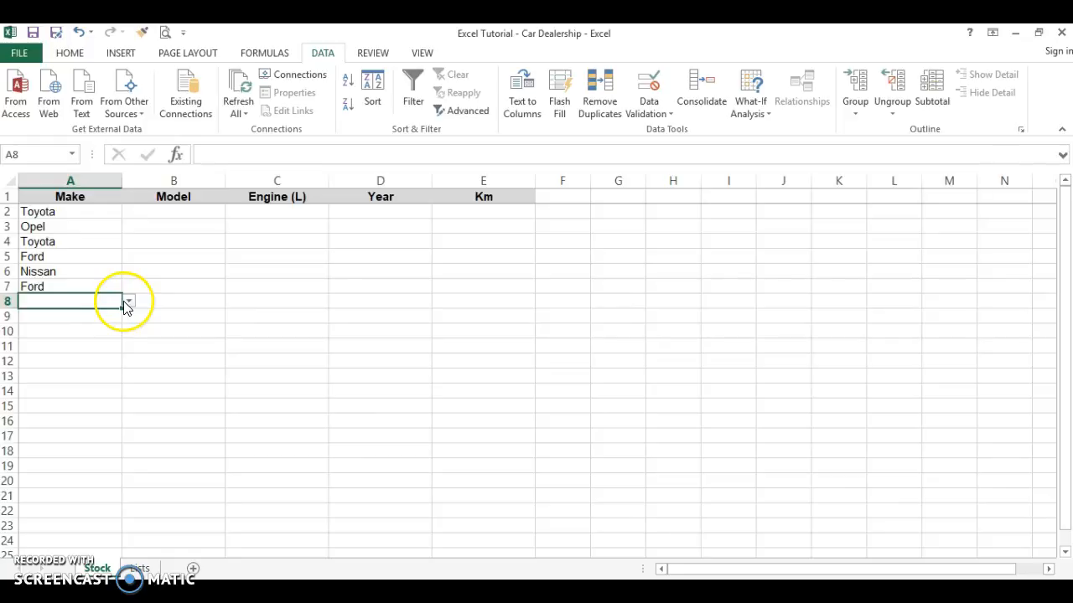
left_click(103, 311)
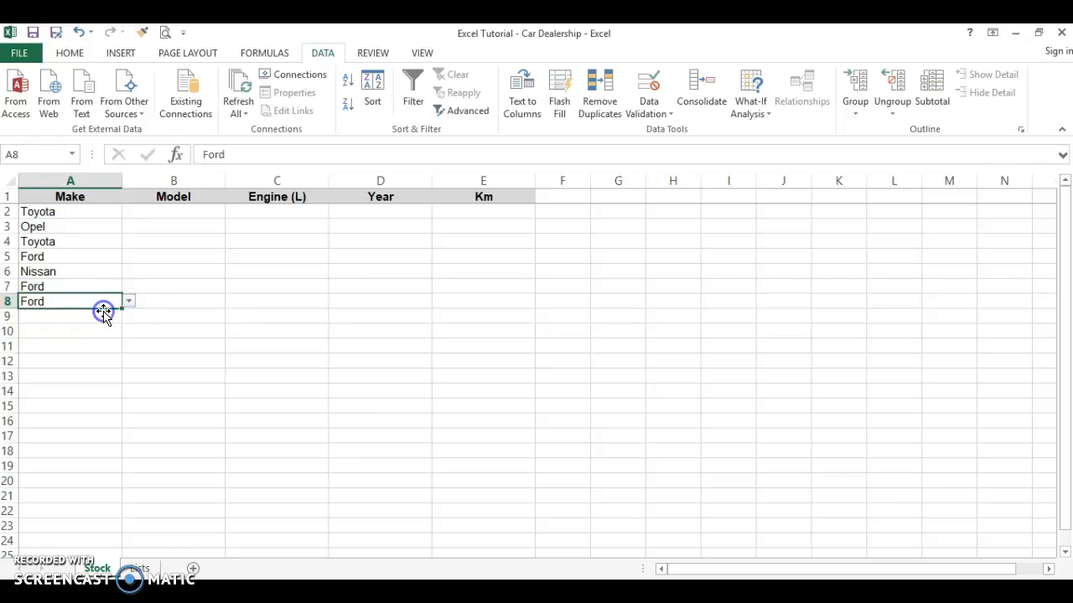
left_click(141, 211)
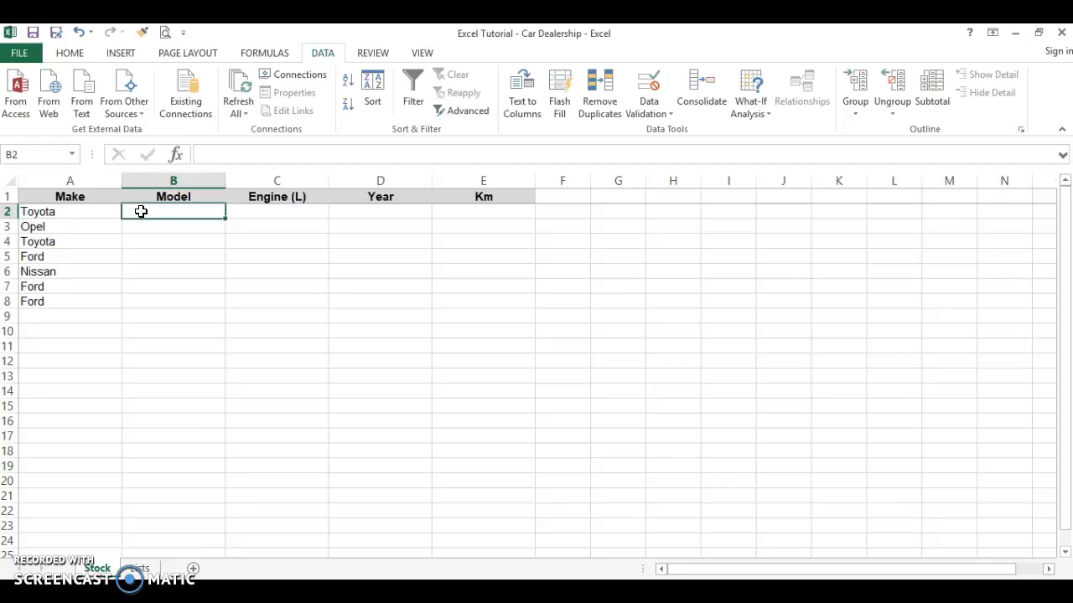
key("Left")
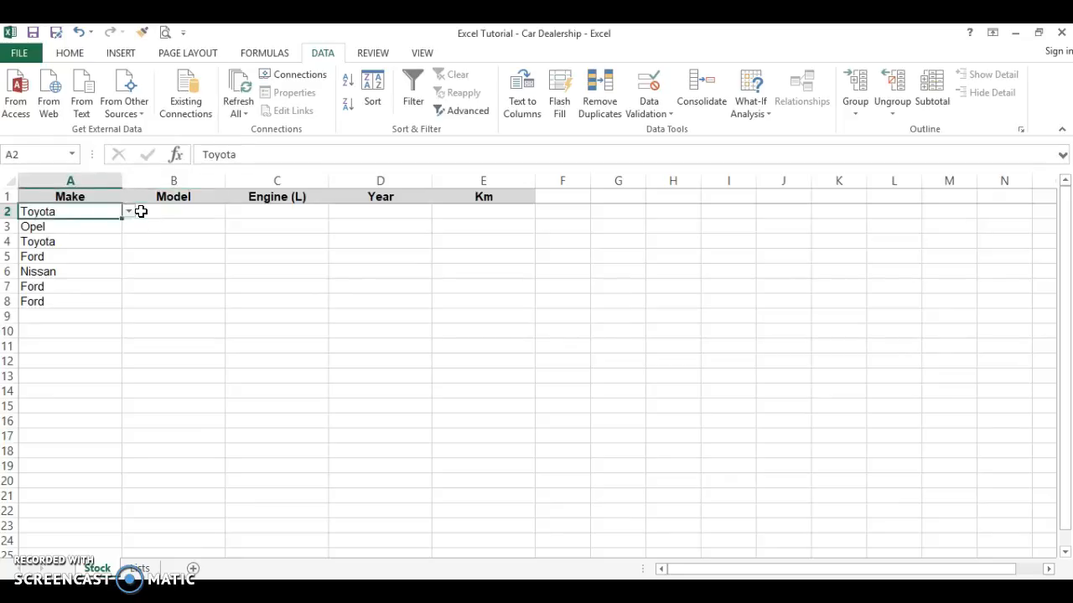
key("Right")
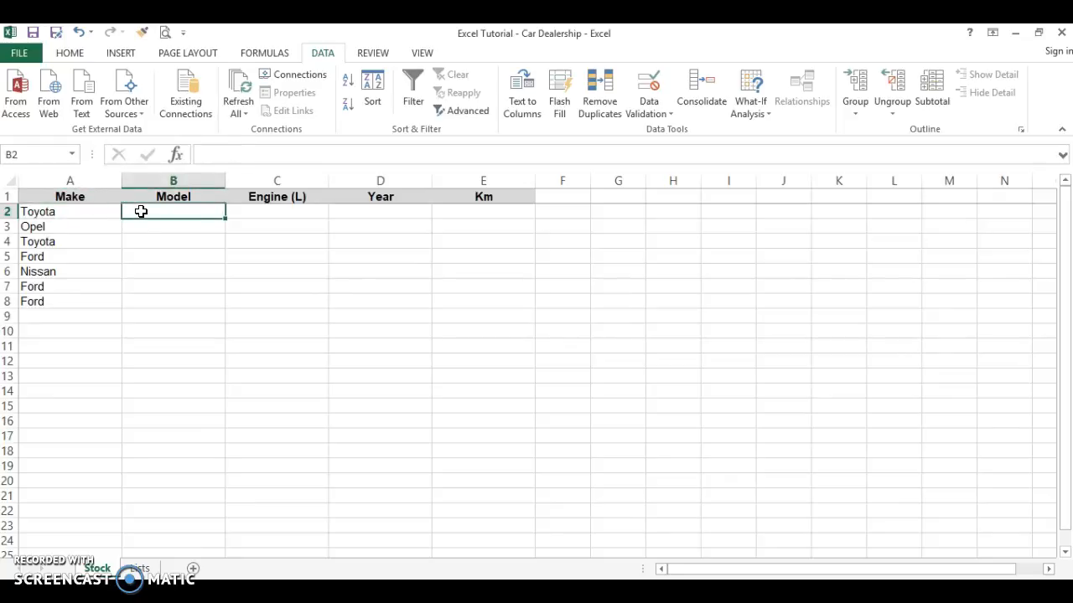